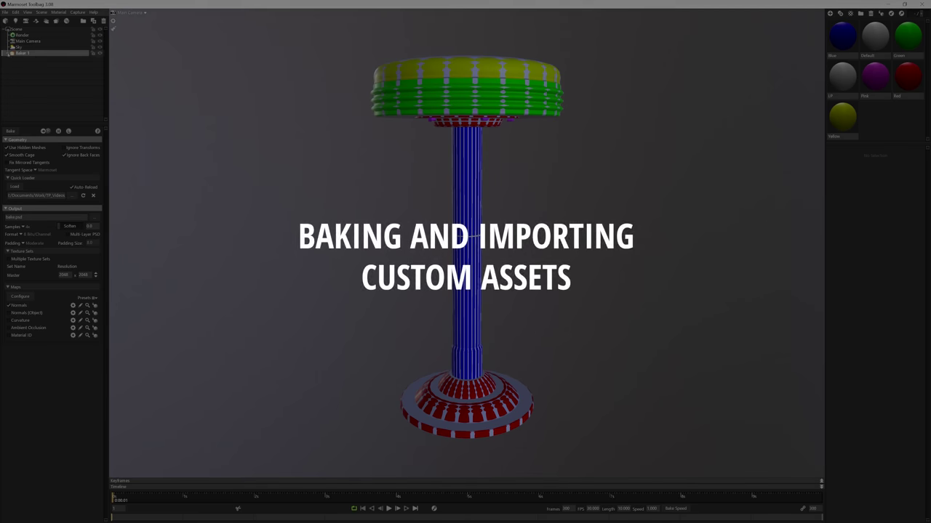
# In Marmoset, preview the low stool mesh's cage and enlarge it slightly
pyautogui.click(8, 54)
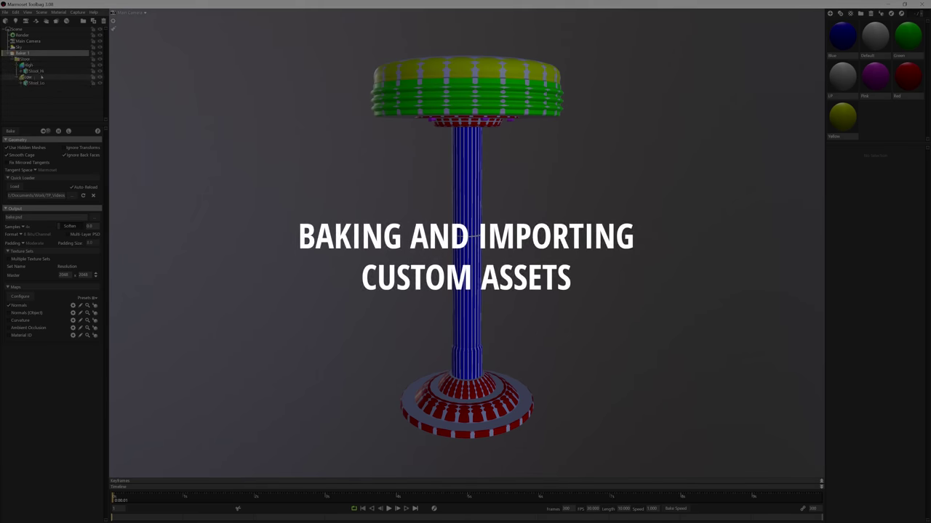
pyautogui.click(29, 77)
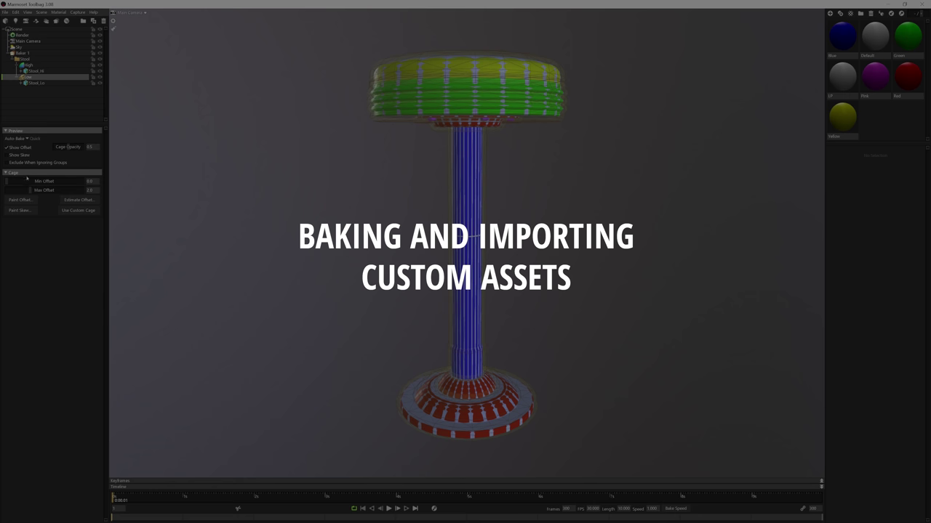
pyautogui.moveTo(31, 190); pyautogui.dragTo(32, 190)
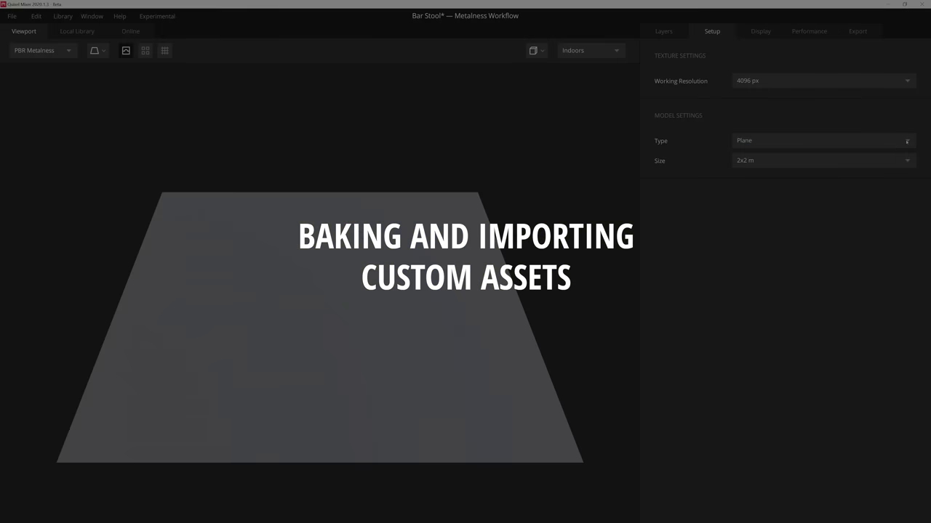
# In Mixer, set the model type to Custom Mesh and load Stool_lowpoly.fbx
pyautogui.click(907, 141)
pyautogui.click(764, 185)
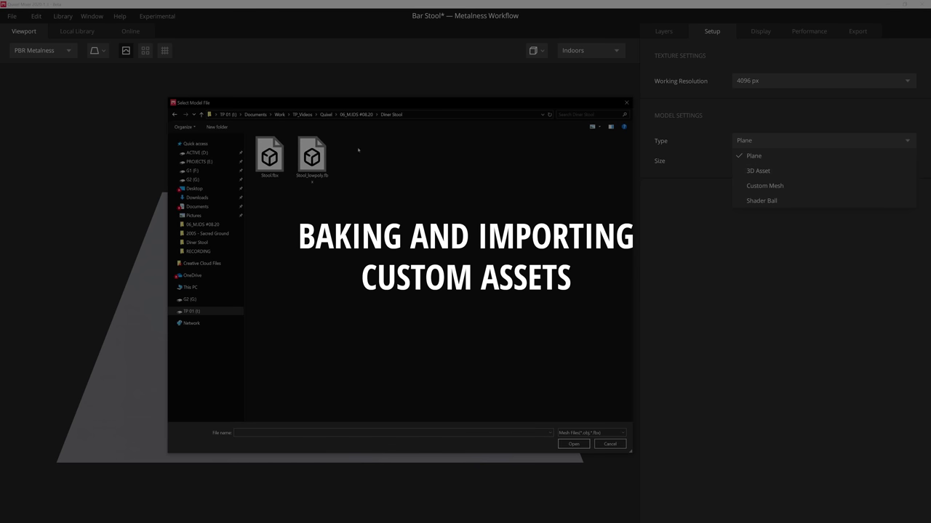
pyautogui.click(312, 157)
pyautogui.click(574, 443)
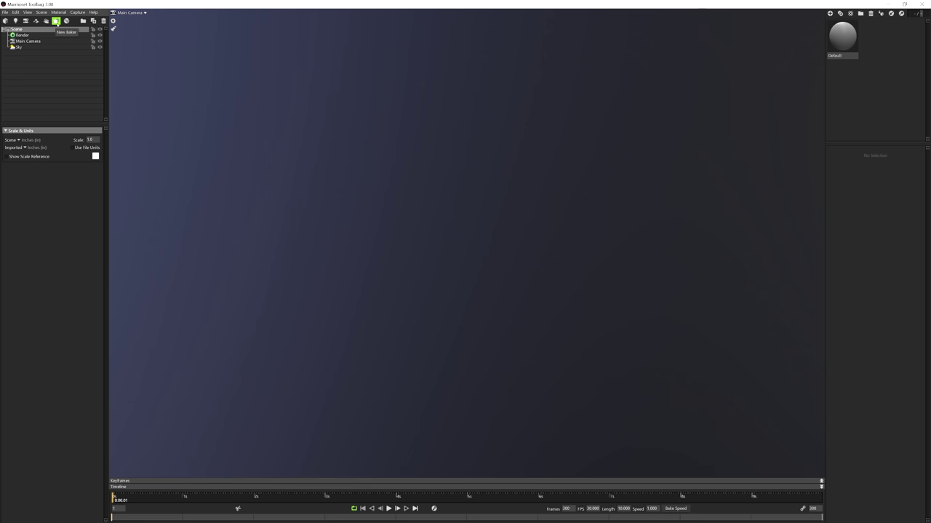
# Add Baker 1 with its High and Low bake group to the scene
pyautogui.click(55, 22)
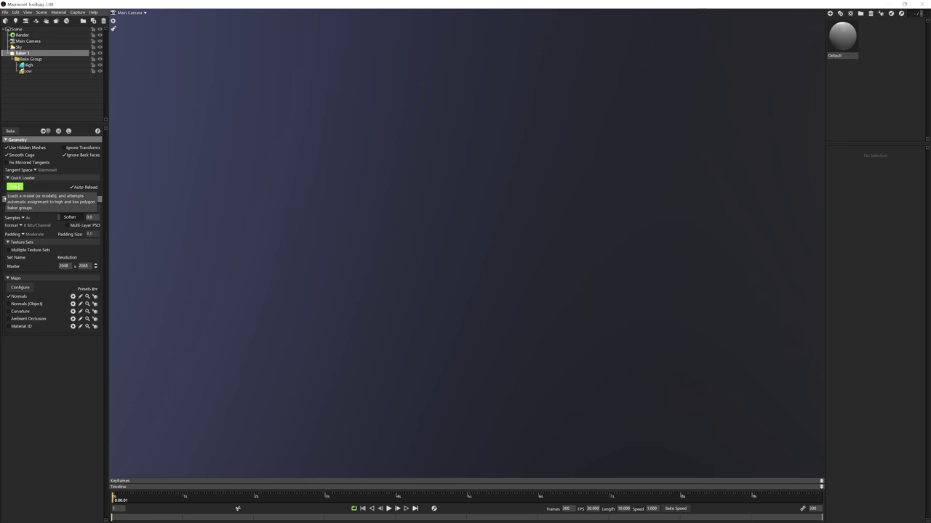
# Load Stool.fbx into Baker 1 so Stool_Hi and Stool_Lo fill High and Low
pyautogui.click(16, 187)
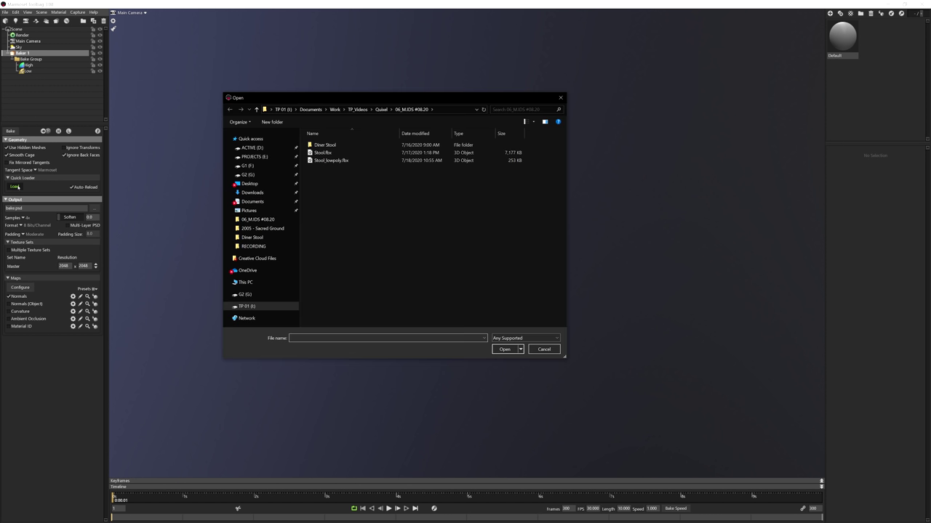
pyautogui.doubleClick(348, 153)
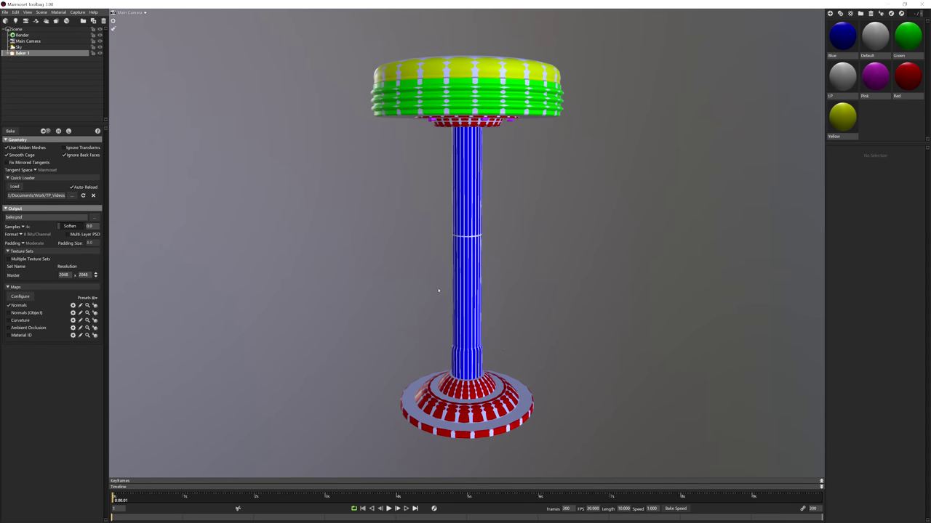
pyautogui.click(7, 53)
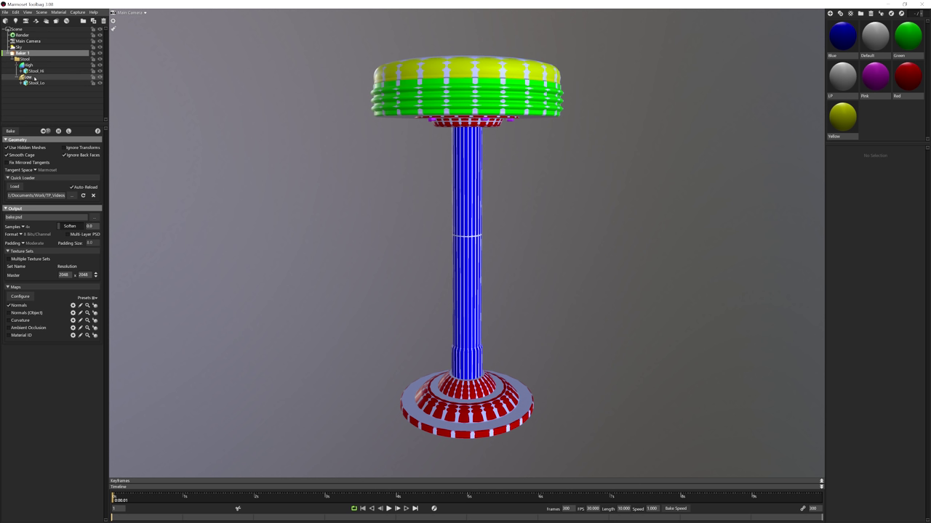
# Show the low stool's cage, test larger offsets, and set Max Offset to 2
pyautogui.click(30, 77)
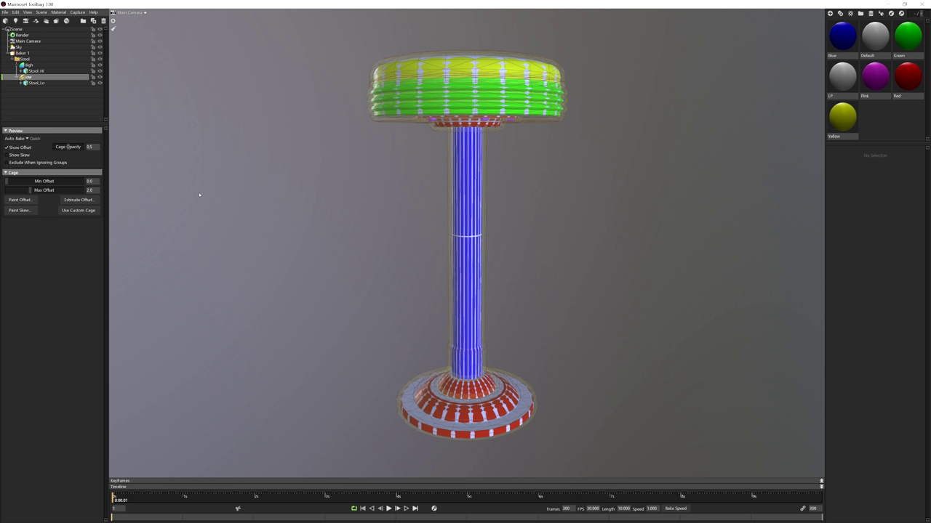
pyautogui.moveTo(30, 190); pyautogui.dragTo(18, 189)
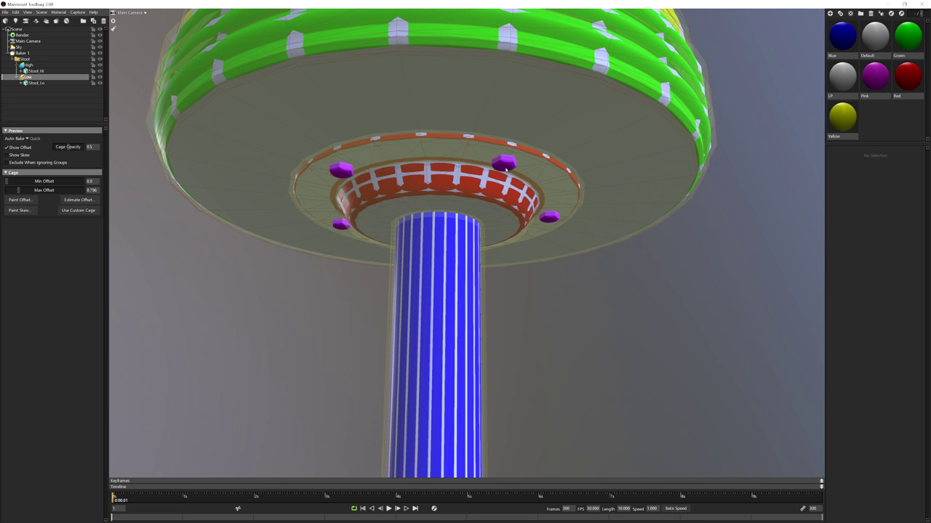
pyautogui.moveTo(18, 190); pyautogui.dragTo(22, 190)
pyautogui.write('2')
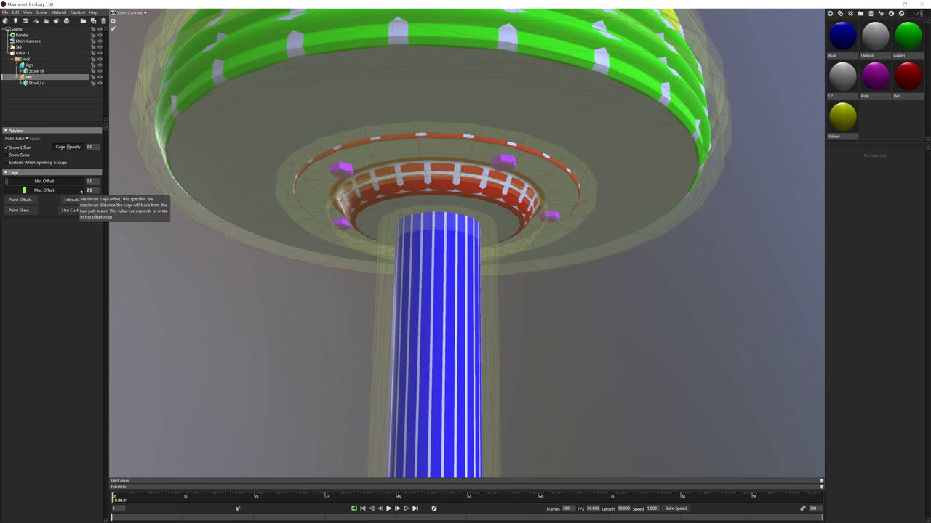
pyautogui.write('f')
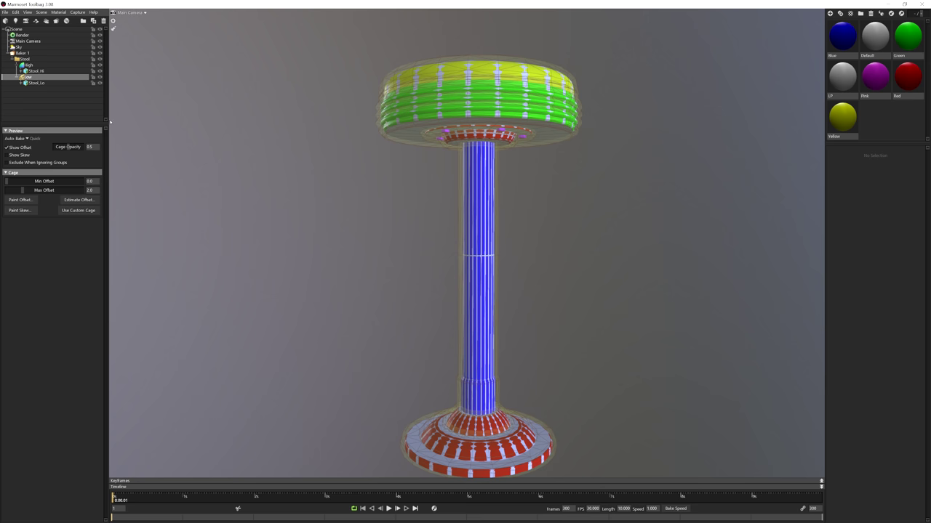
# Set Baker 1's output to diner_stool as a PNG file
pyautogui.click(33, 53)
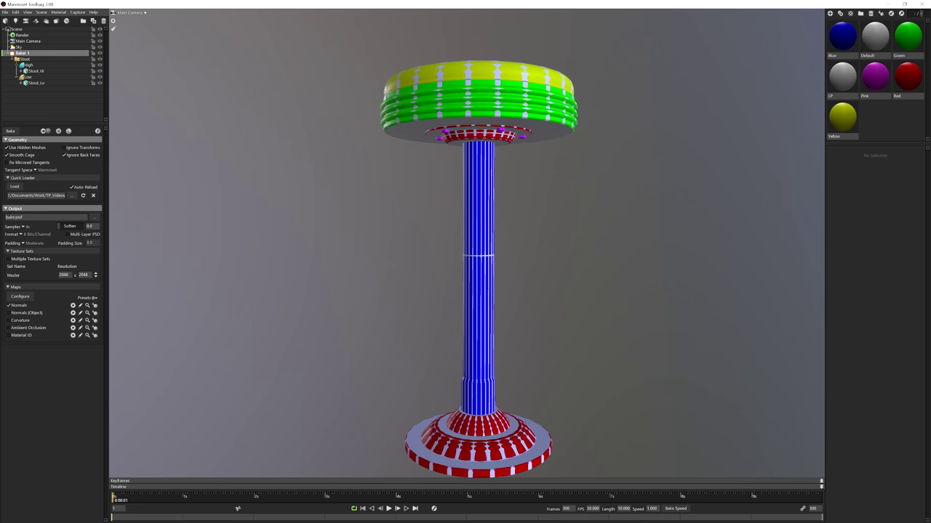
pyautogui.click(95, 217)
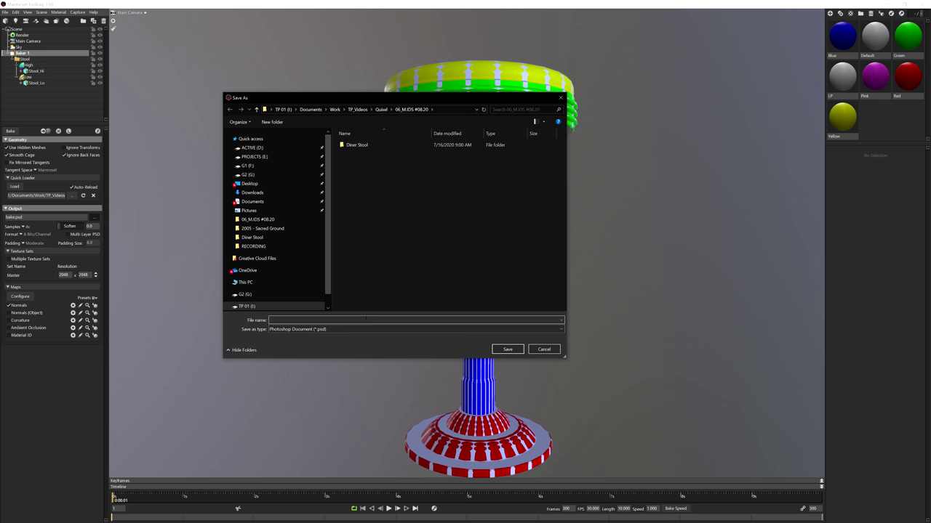
pyautogui.write('diner_stool')
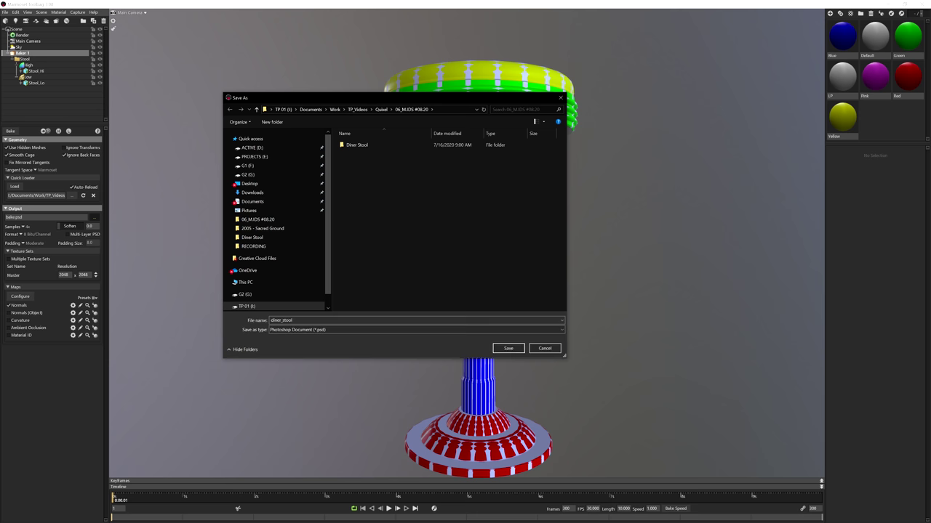
pyautogui.click(446, 329)
pyautogui.click(321, 350)
pyautogui.click(508, 348)
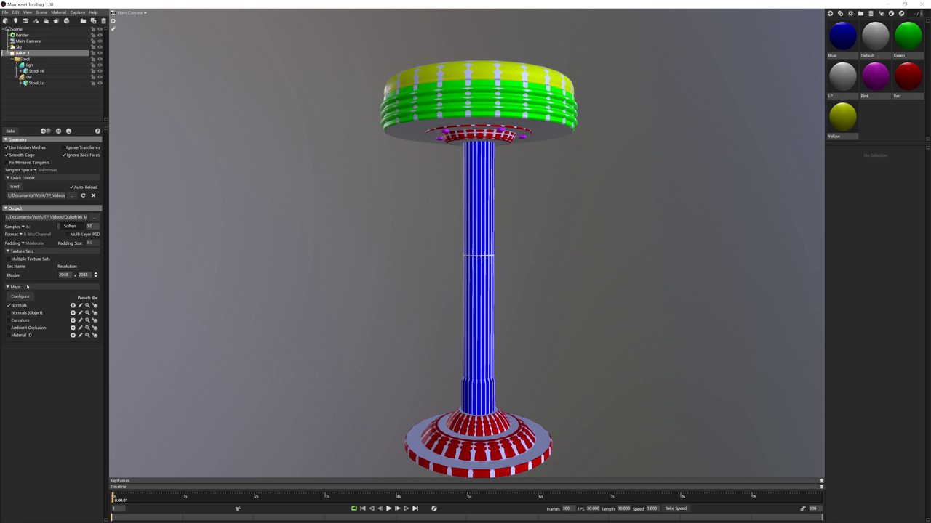
# Enable Ambient Occlusion, Curvature and Material ID maps, then bake the stool
pyautogui.click(8, 335)
pyautogui.click(9, 328)
pyautogui.click(8, 320)
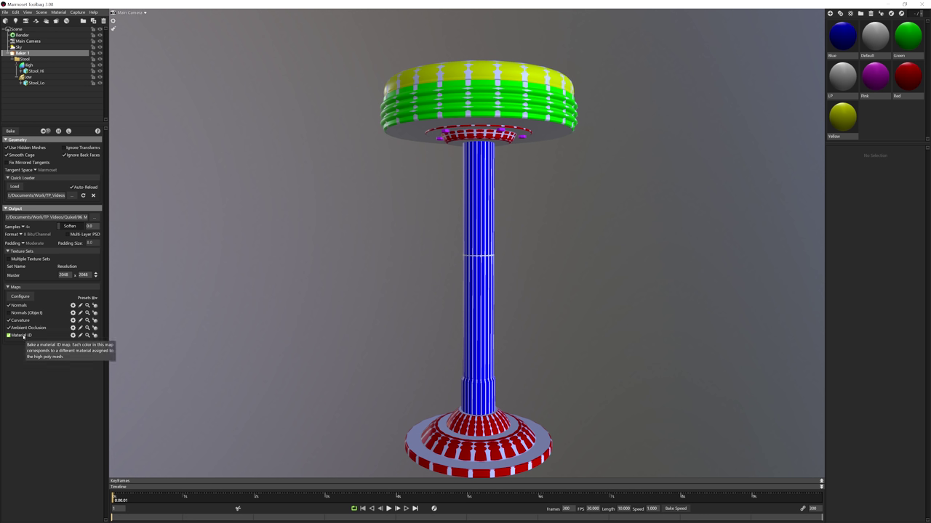
pyautogui.click(23, 337)
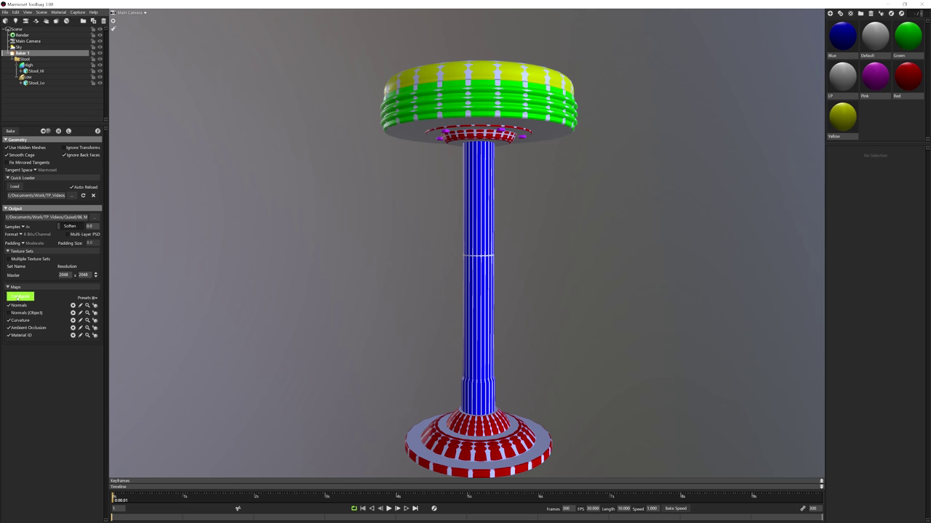
pyautogui.click(20, 297)
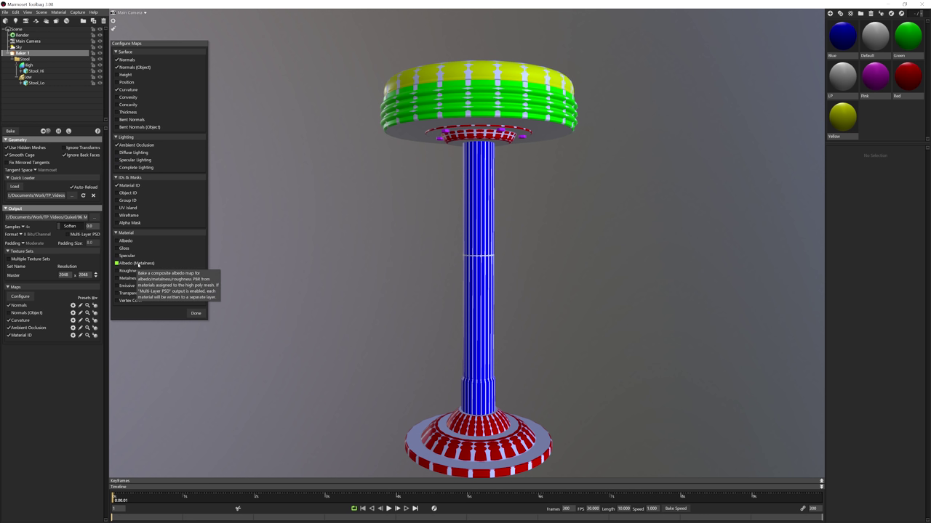
pyautogui.click(44, 310)
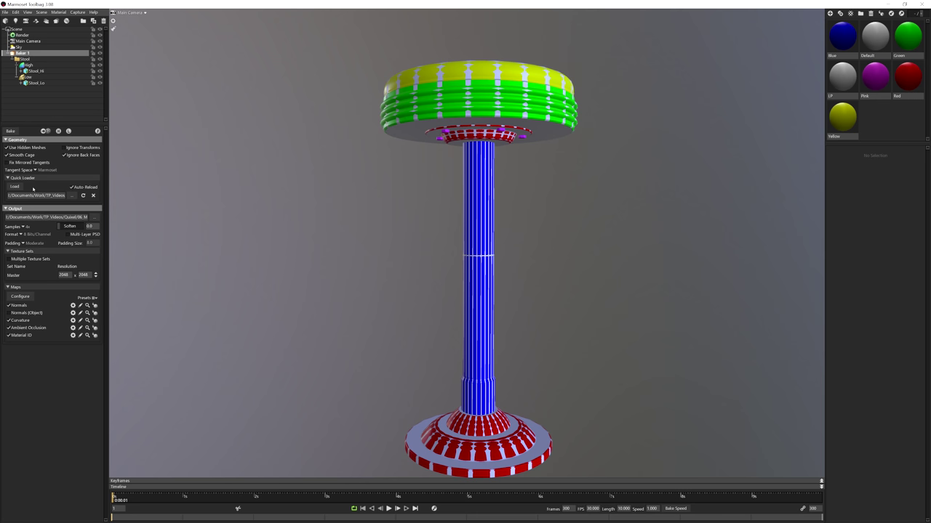
pyautogui.click(10, 131)
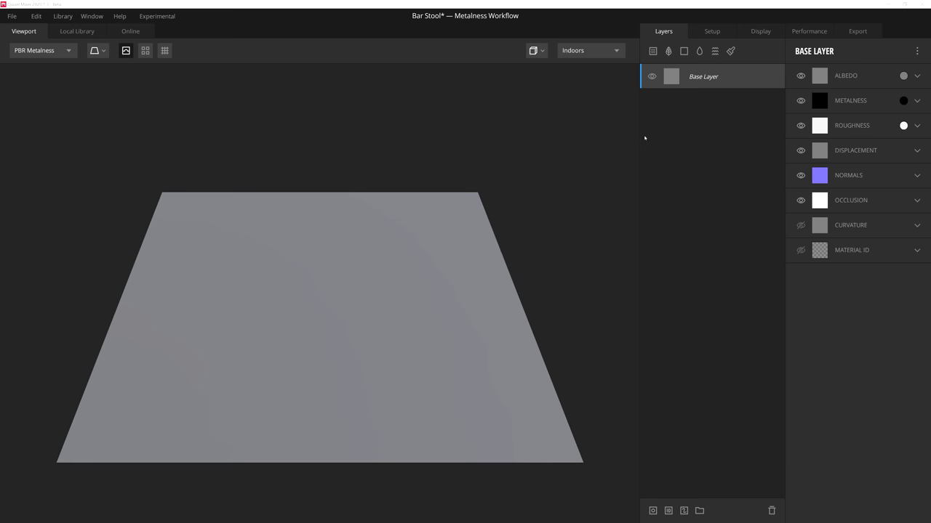
# In Setup, switch the model to Custom Mesh using Stool_lowpoly.fbx
pyautogui.click(713, 33)
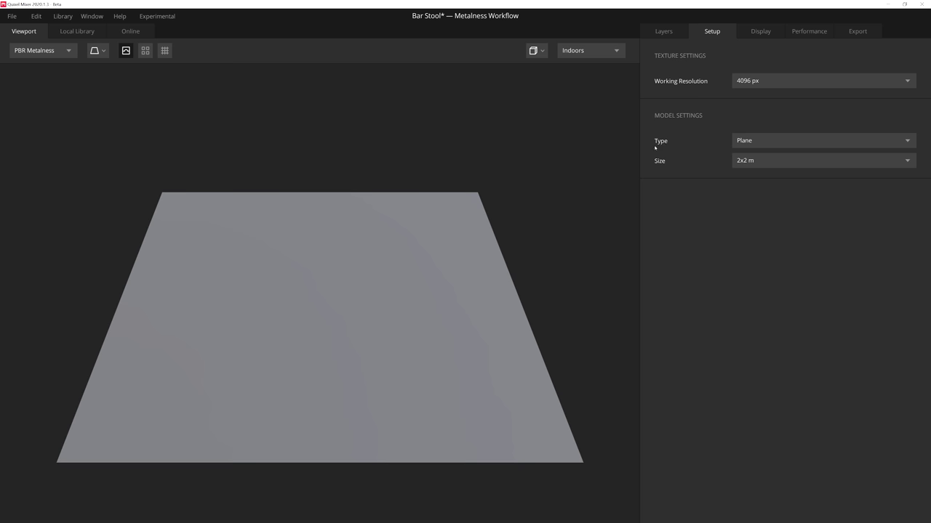
pyautogui.click(907, 141)
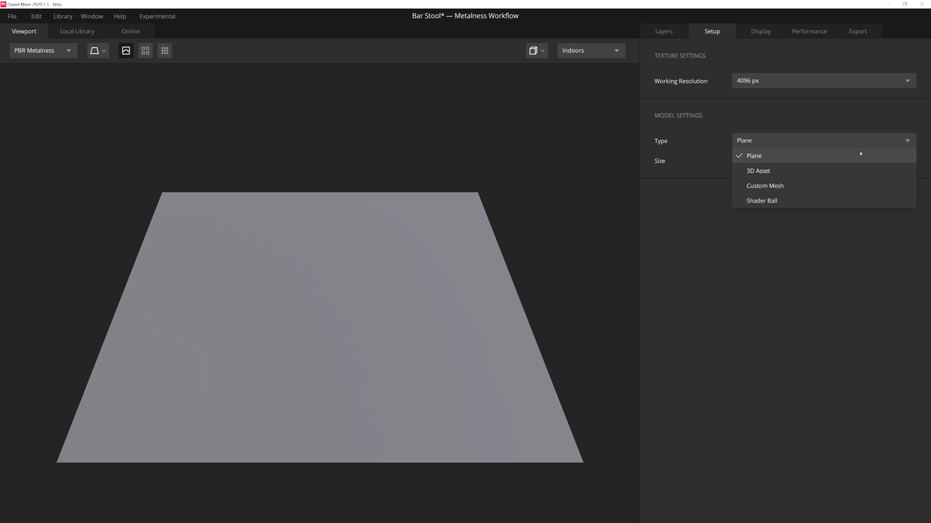
pyautogui.click(757, 186)
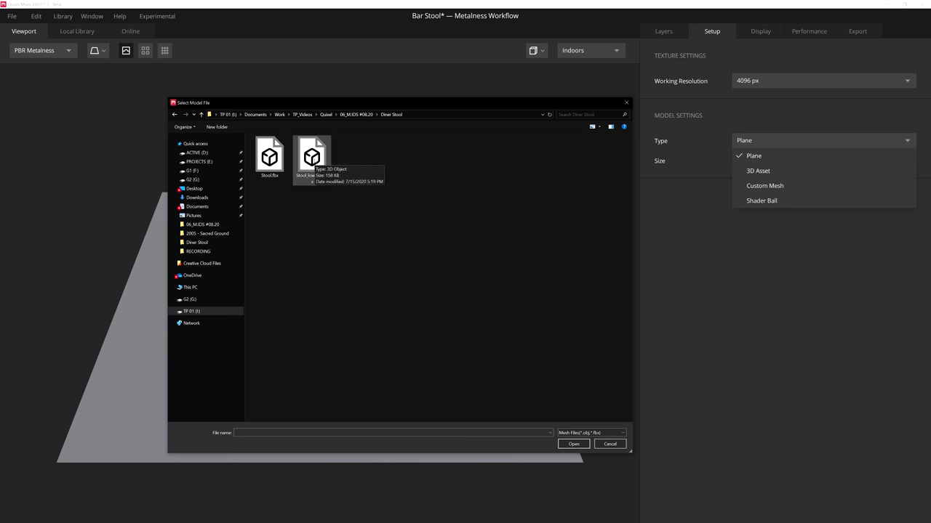
pyautogui.click(312, 157)
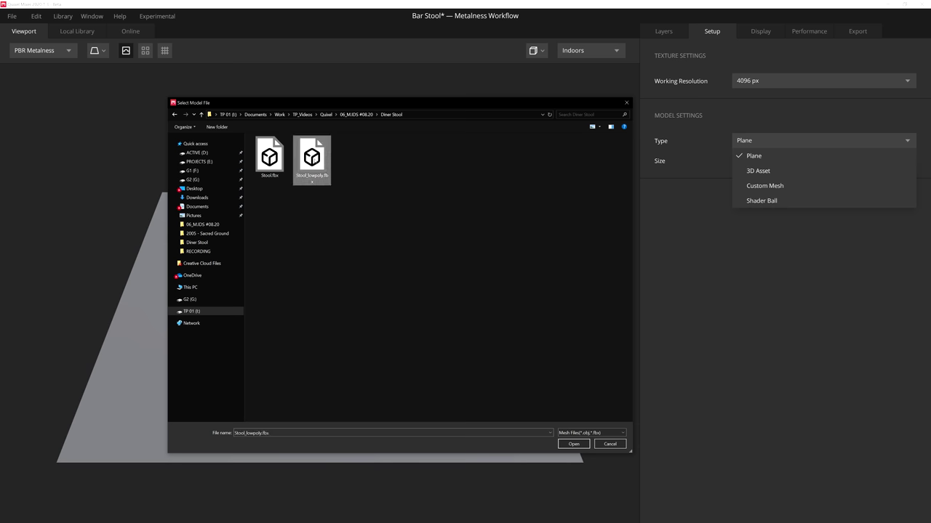
pyautogui.click(567, 444)
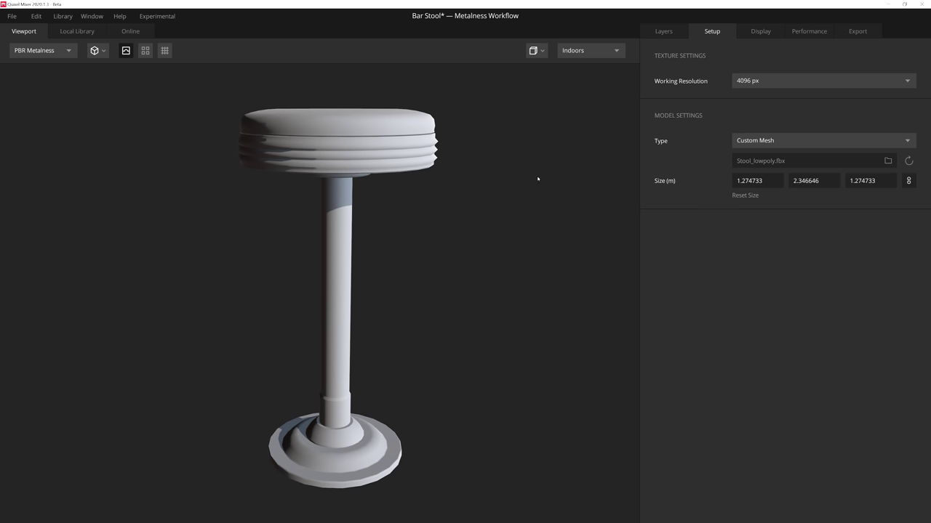
# Load Stool_normal.png and Stool_ao.png into the base layer's Normals and Occlusion channels
pyautogui.click(661, 32)
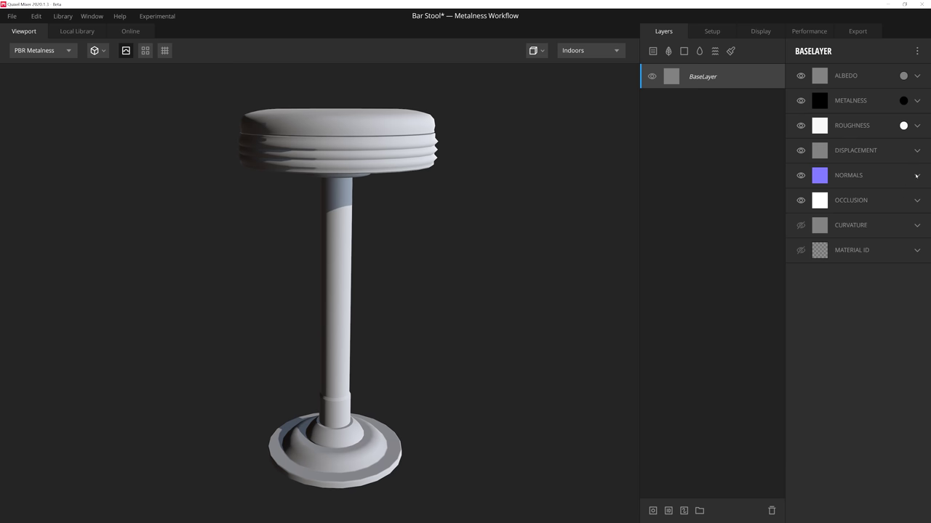
pyautogui.click(917, 176)
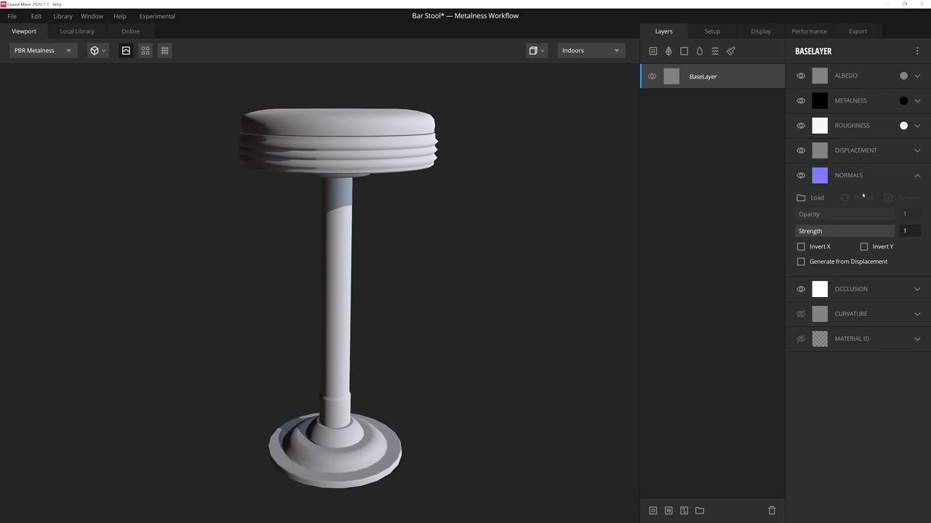
pyautogui.click(813, 198)
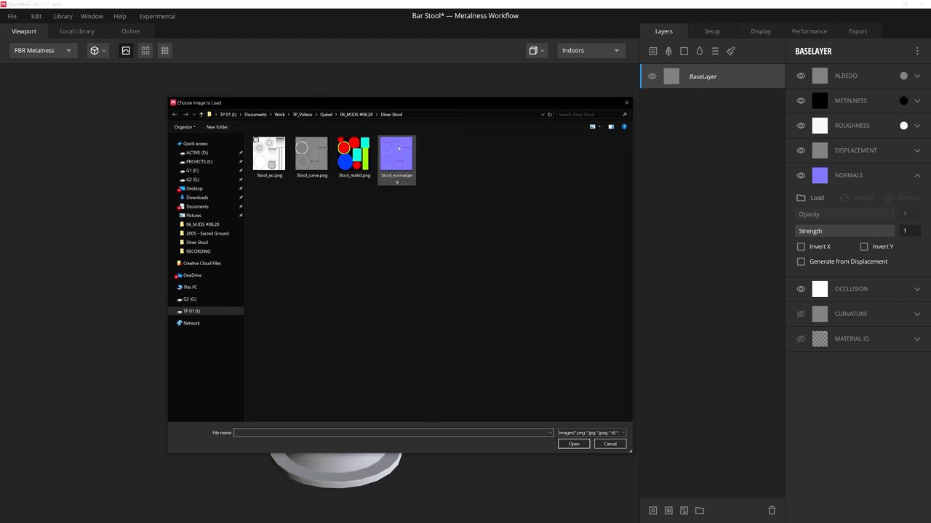
pyautogui.click(398, 149)
pyautogui.click(574, 443)
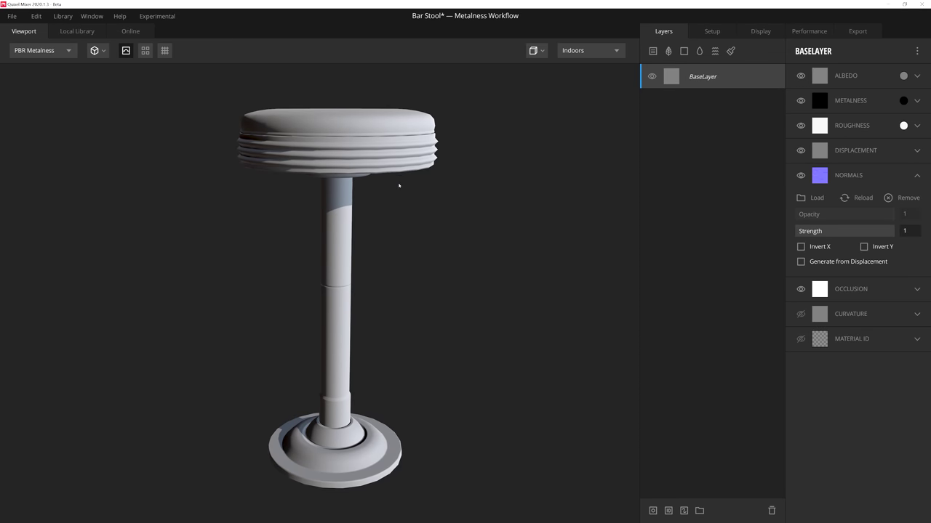
pyautogui.click(917, 175)
pyautogui.click(917, 200)
pyautogui.click(812, 222)
pyautogui.click(269, 153)
pyautogui.click(574, 444)
pyautogui.click(917, 200)
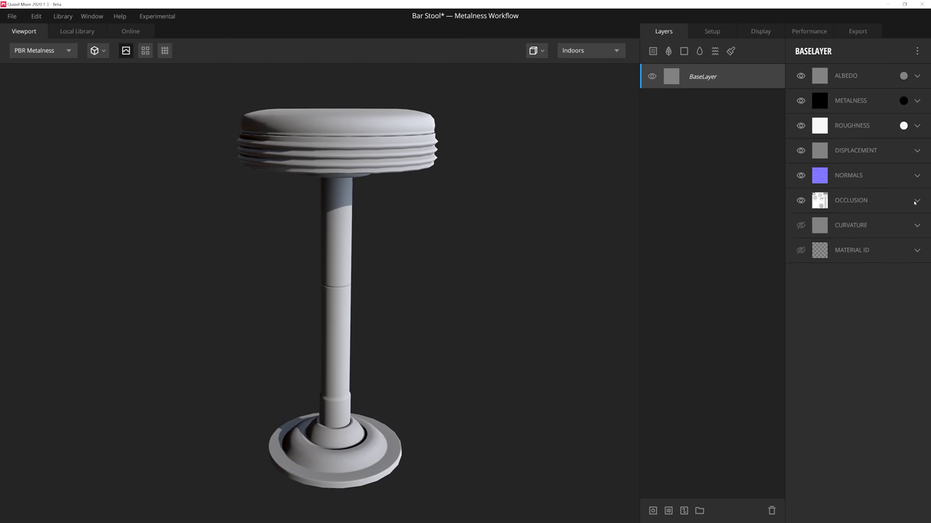
# Load the curvature map and Stool_matid.png into the Curvature and Material ID channels
pyautogui.click(917, 226)
pyautogui.click(812, 247)
pyautogui.click(312, 157)
pyautogui.click(573, 443)
pyautogui.click(916, 226)
pyautogui.click(916, 251)
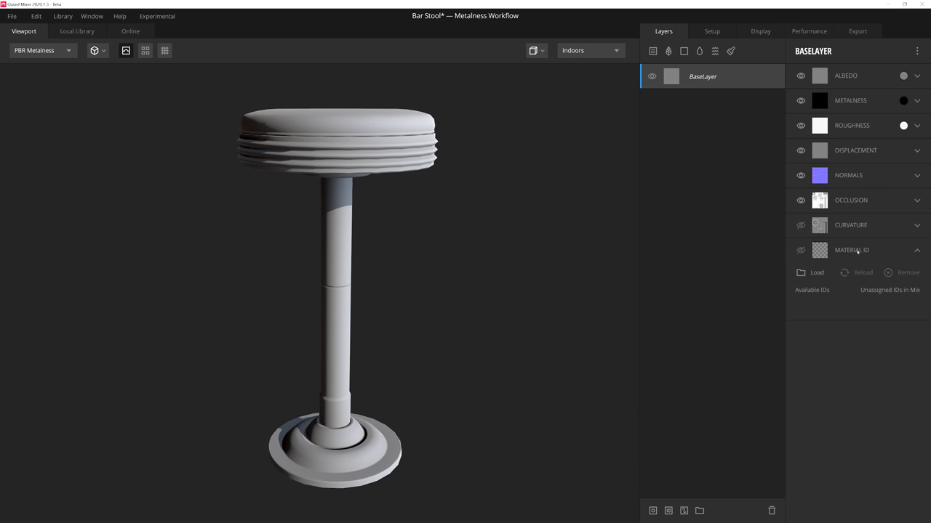
pyautogui.click(812, 273)
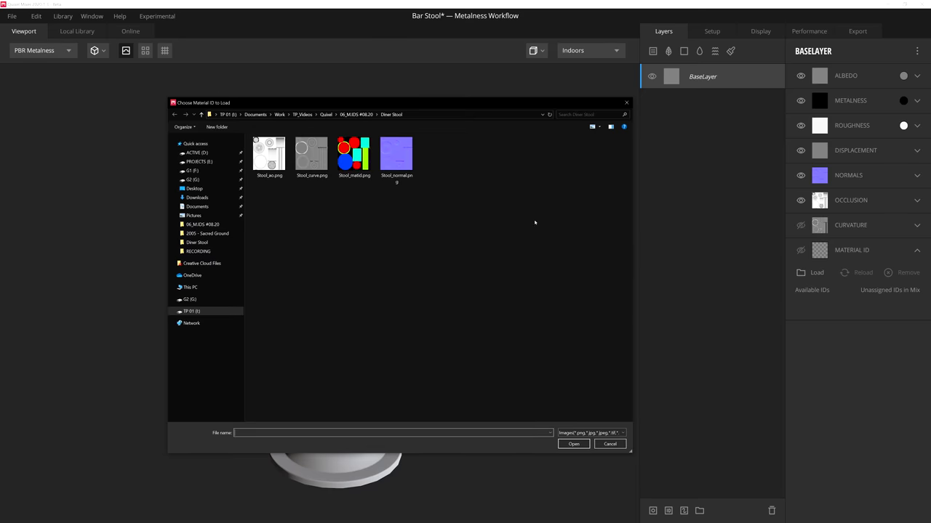
pyautogui.click(354, 155)
pyautogui.click(579, 444)
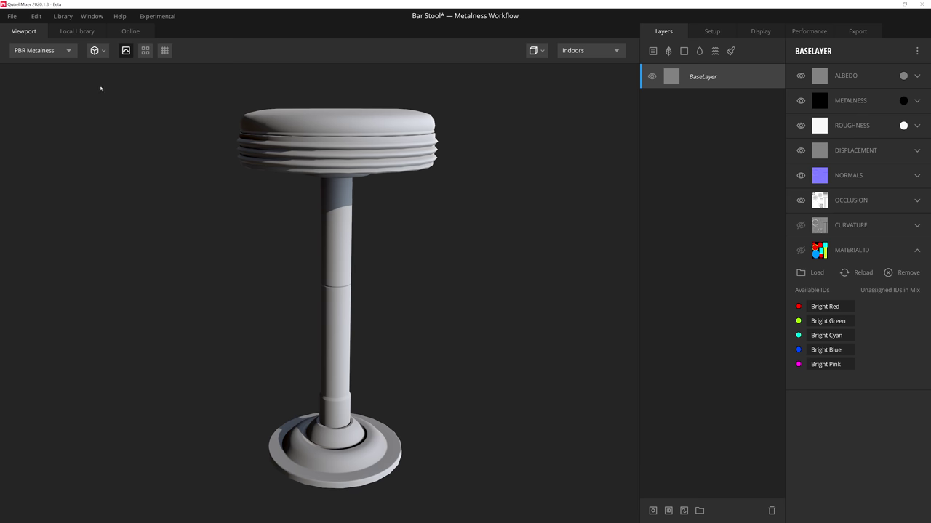
pyautogui.click(62, 54)
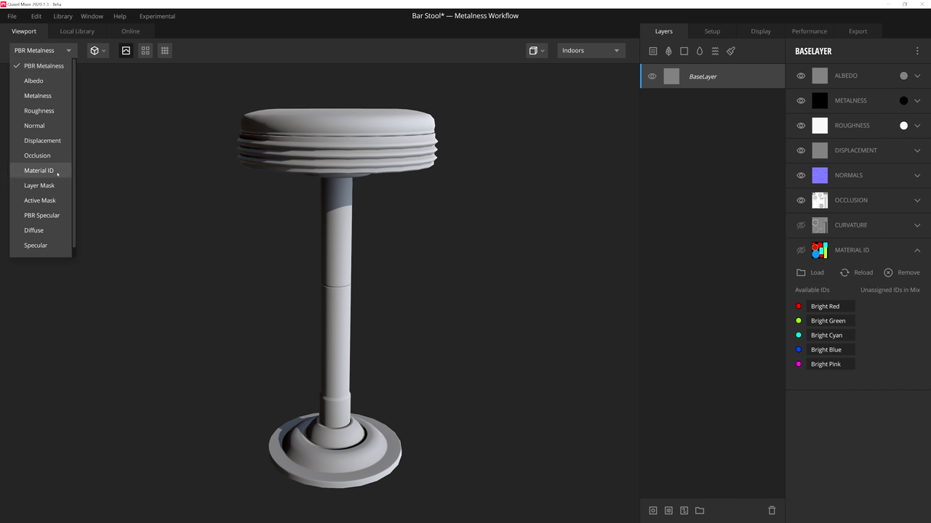
pyautogui.click(475, 260)
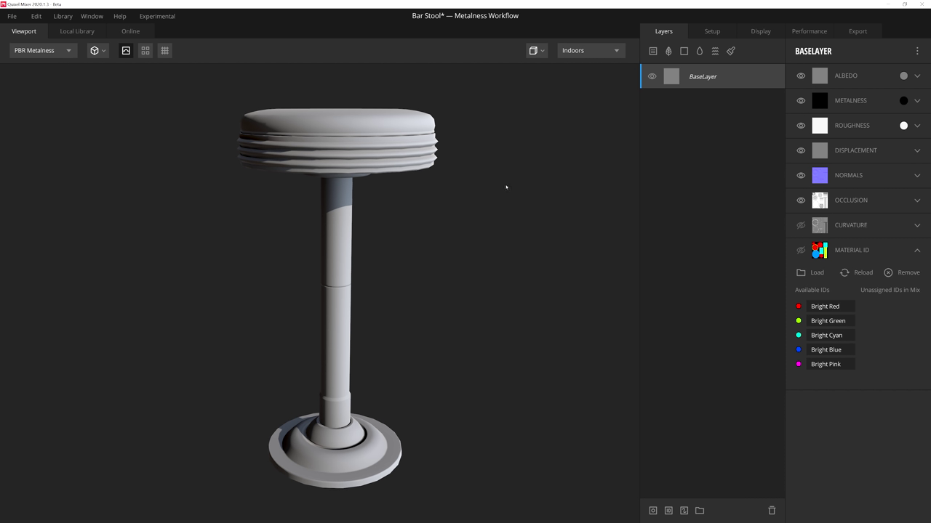
pyautogui.press('9')
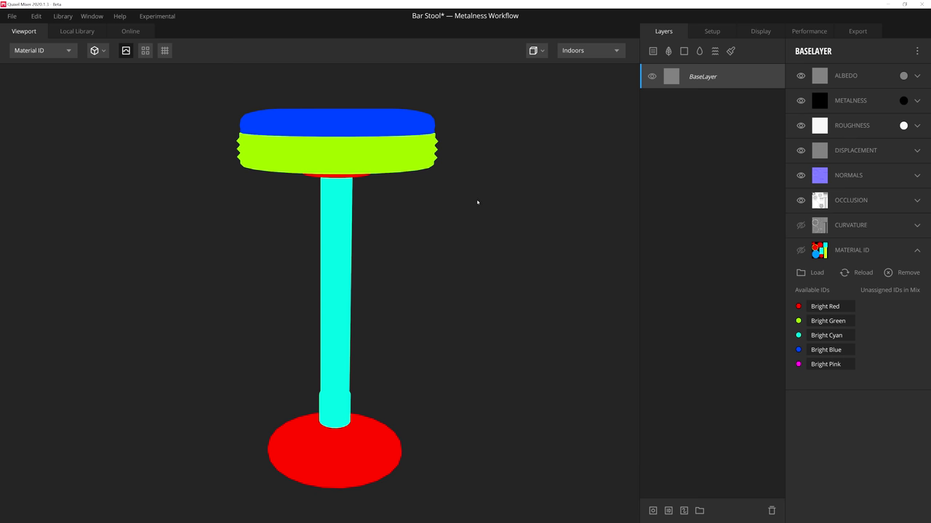
pyautogui.press('1')
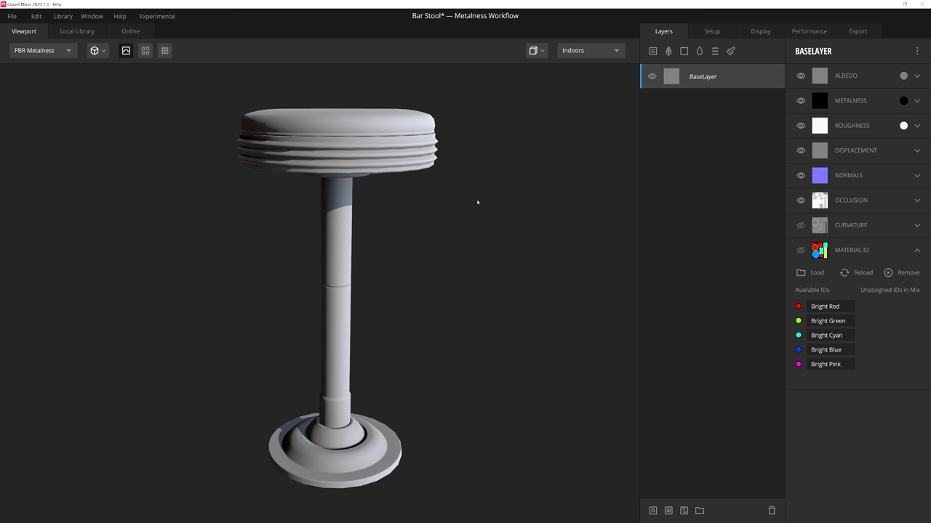
# Add the Leather surface from a Local Library search for 'leather' as a new layer
pyautogui.moveTo(478, 202); pyautogui.dragTo(465, 273)
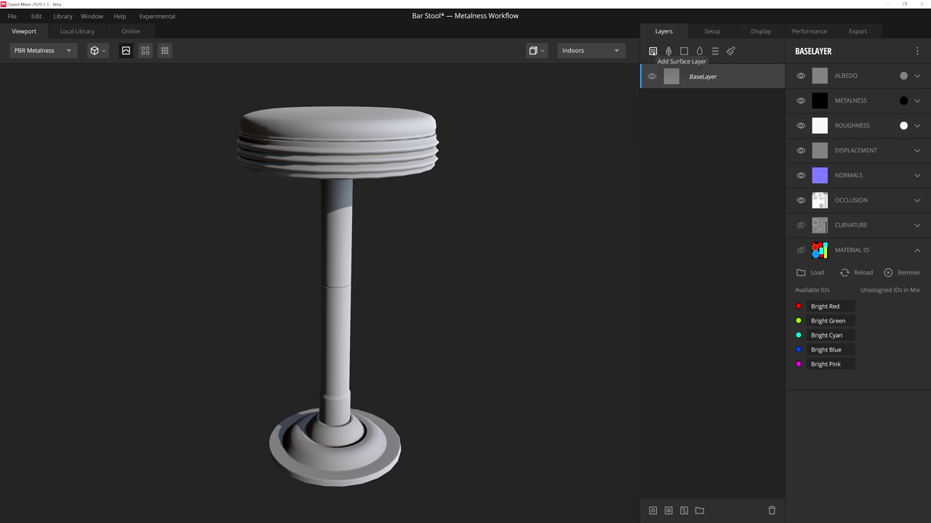
pyautogui.click(652, 51)
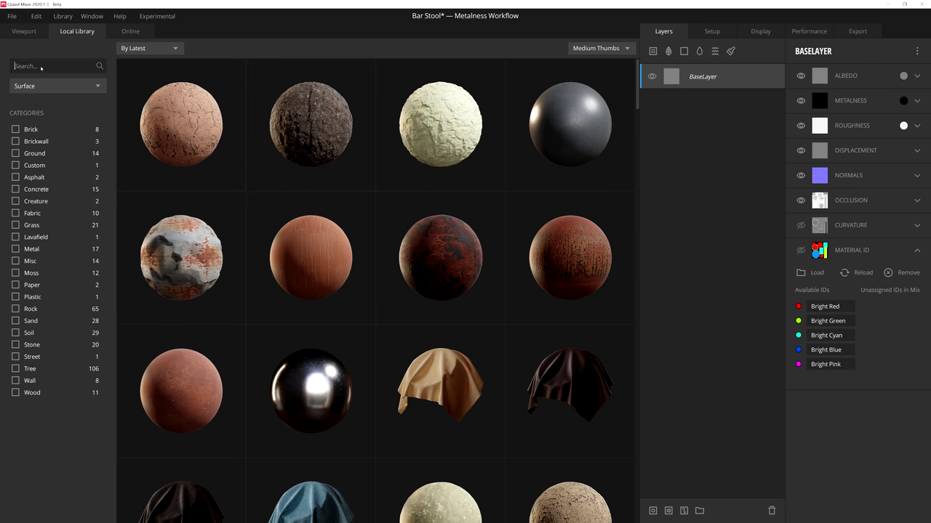
pyautogui.write('leather')
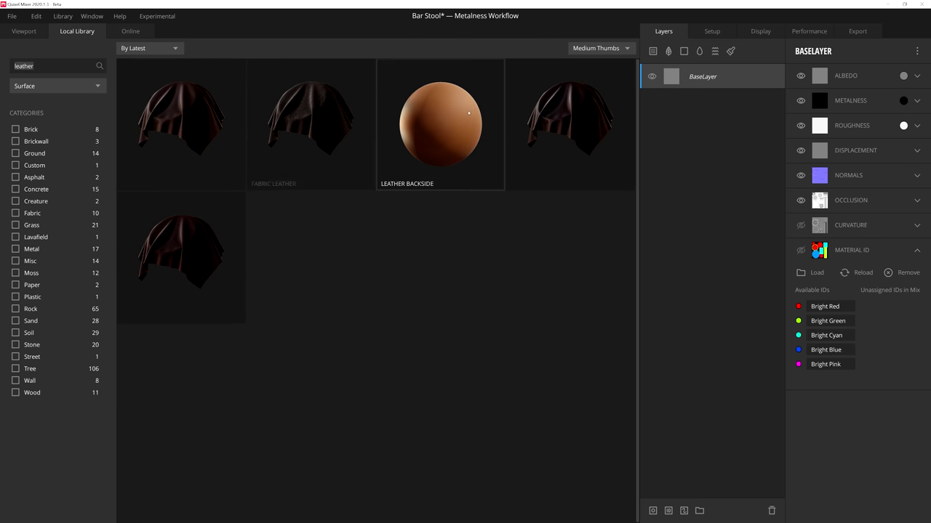
pyautogui.click(546, 103)
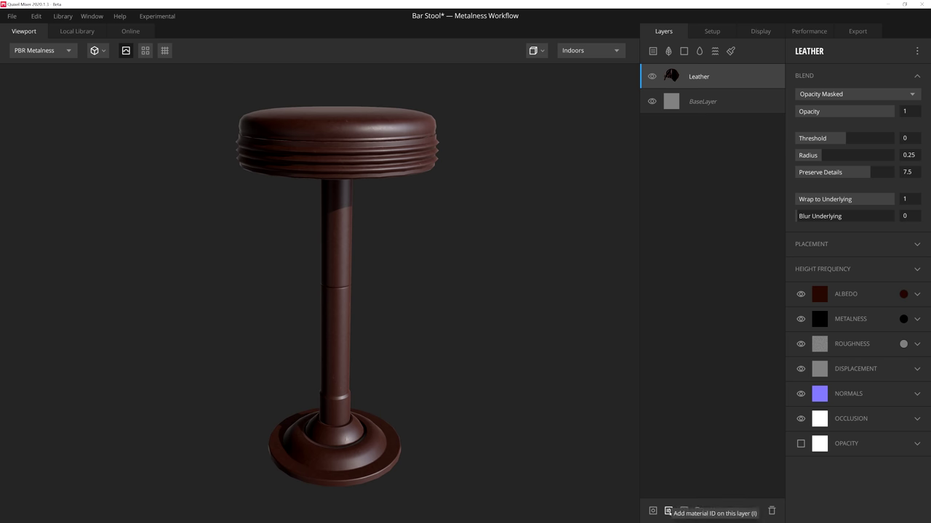
# Mask the Leather layer to the Bright Blue seat ID and tint its albedo 4C0808
pyautogui.click(668, 512)
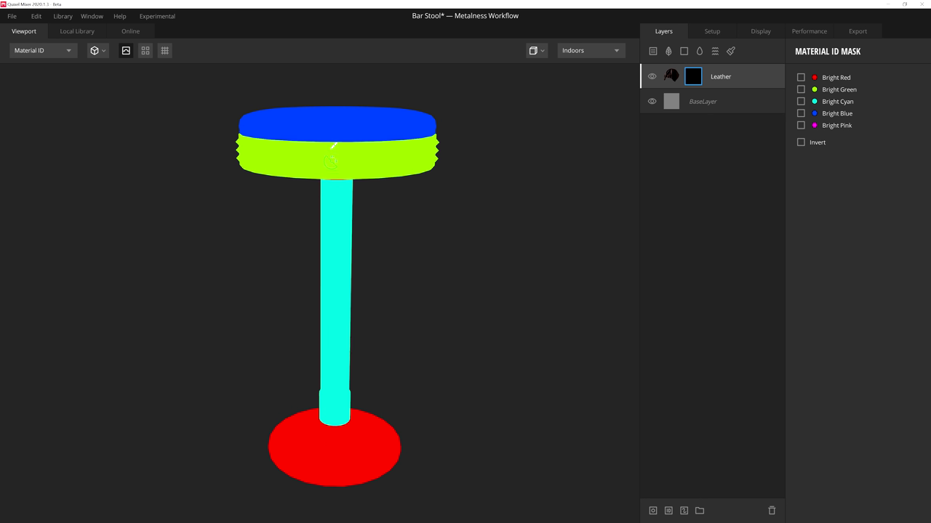
pyautogui.click(350, 118)
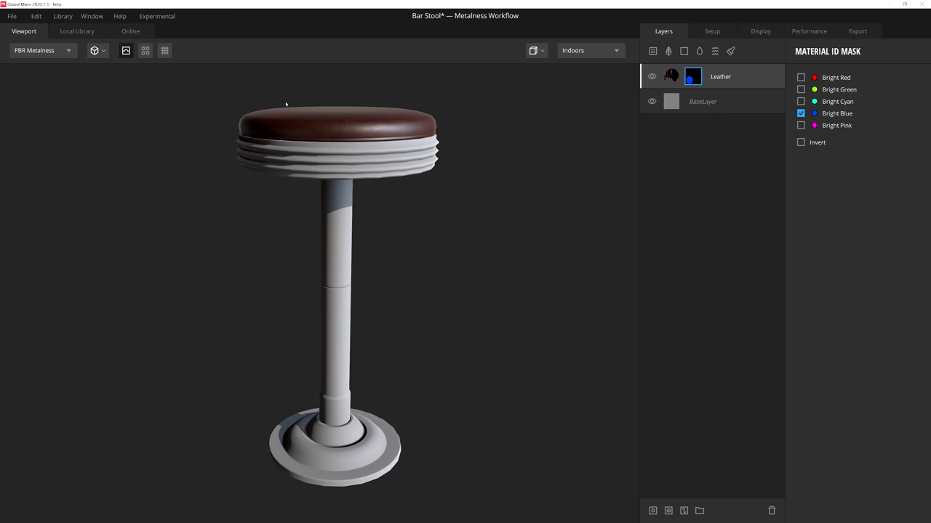
pyautogui.click(672, 76)
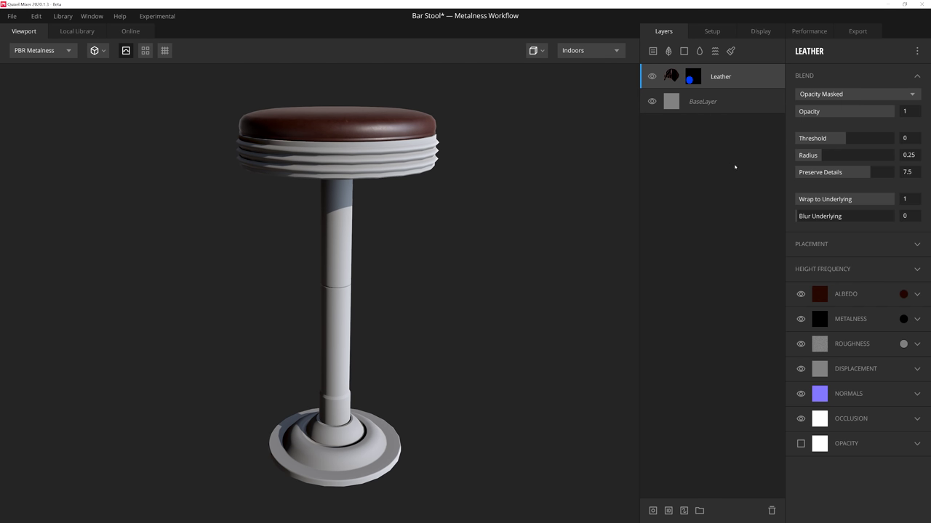
pyautogui.click(903, 294)
pyautogui.moveTo(465, 331); pyautogui.dragTo(466, 215)
pyautogui.moveTo(430, 293); pyautogui.dragTo(436, 300)
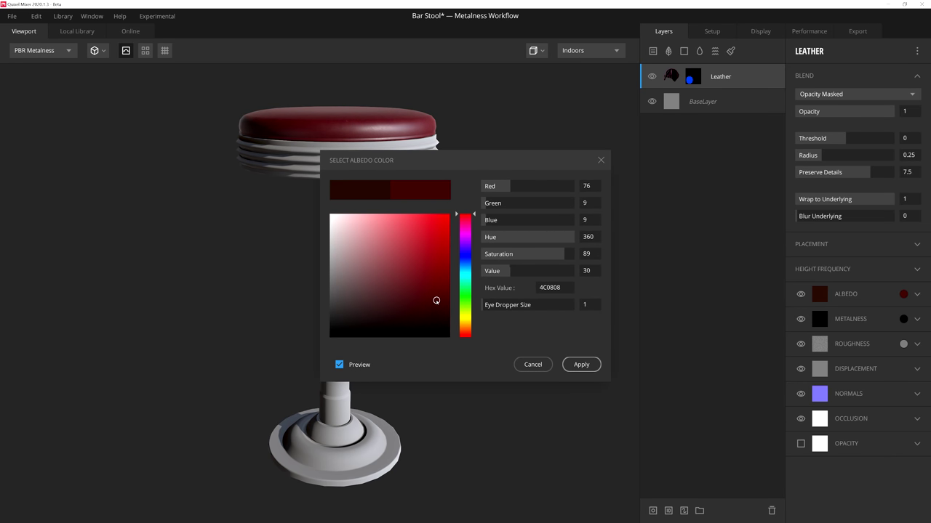
pyautogui.click(581, 365)
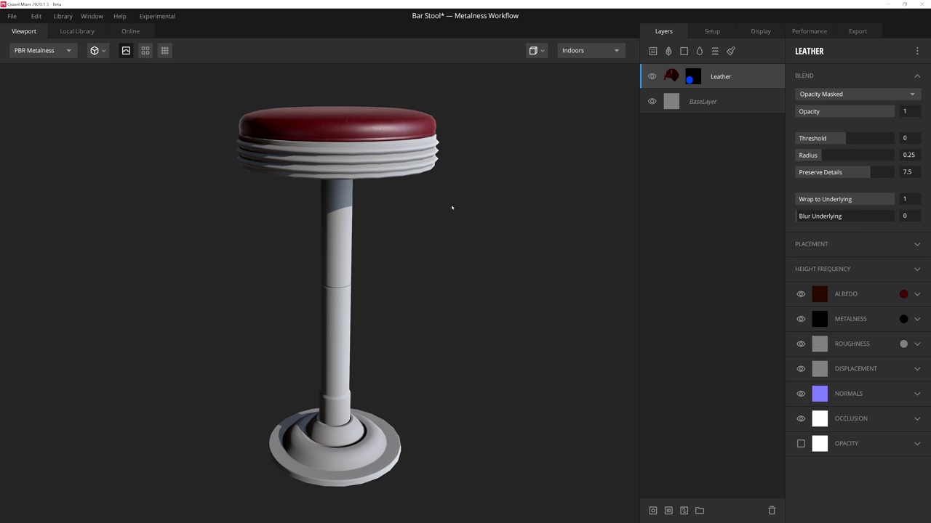
# Add the Steel metal material from the Local Library as a layer stacked above Leather
pyautogui.click(671, 76)
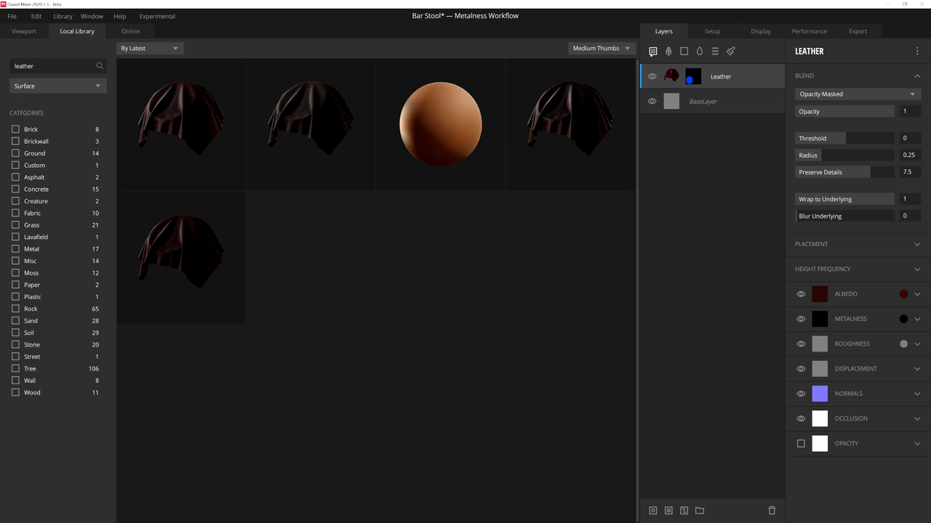
pyautogui.doubleClick(24, 67)
pyautogui.press('BackSpace')
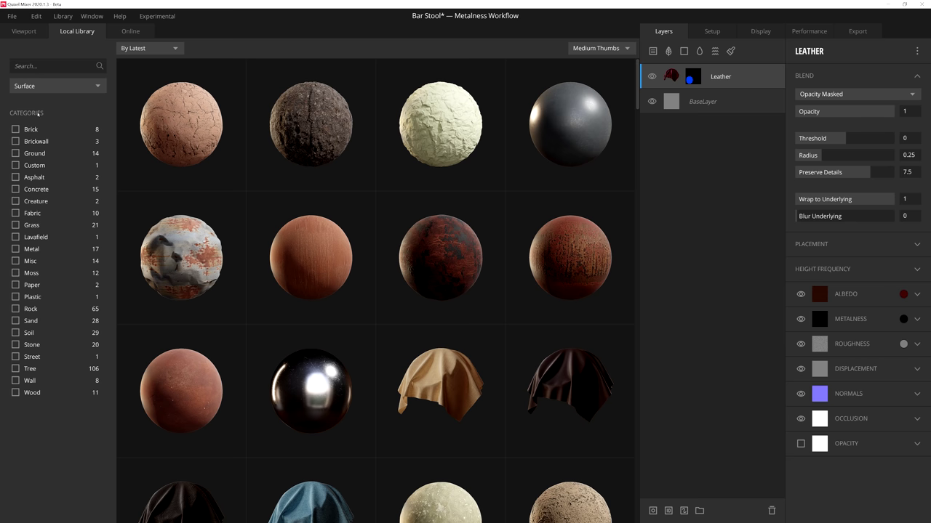
pyautogui.click(15, 249)
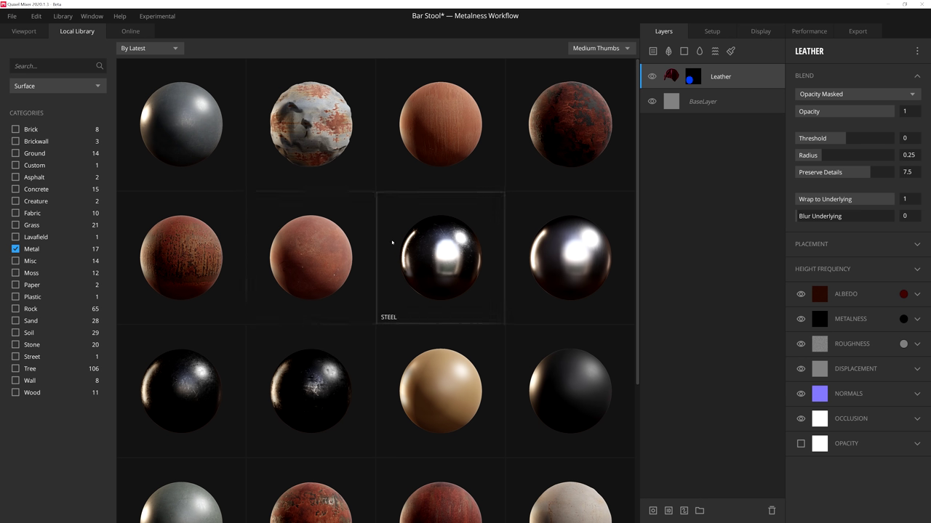
pyautogui.click(450, 260)
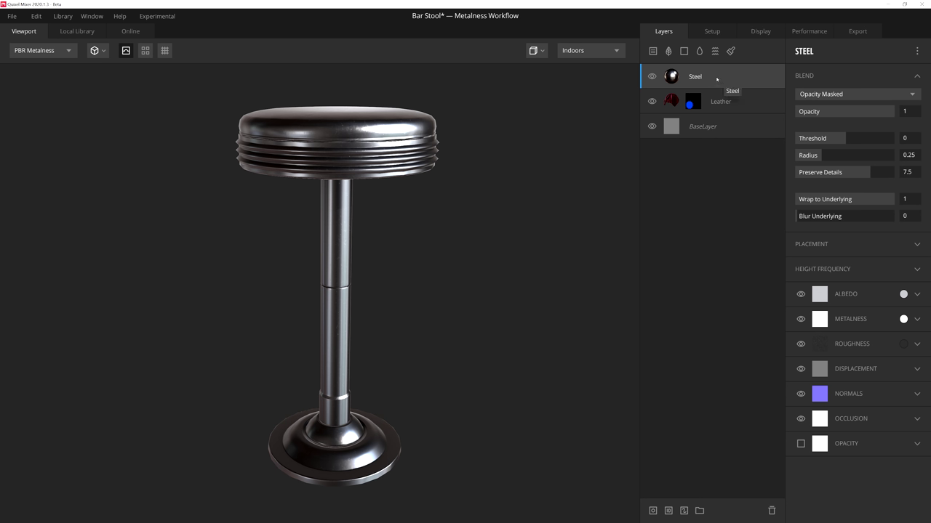
pyautogui.moveTo(712, 78); pyautogui.dragTo(719, 96)
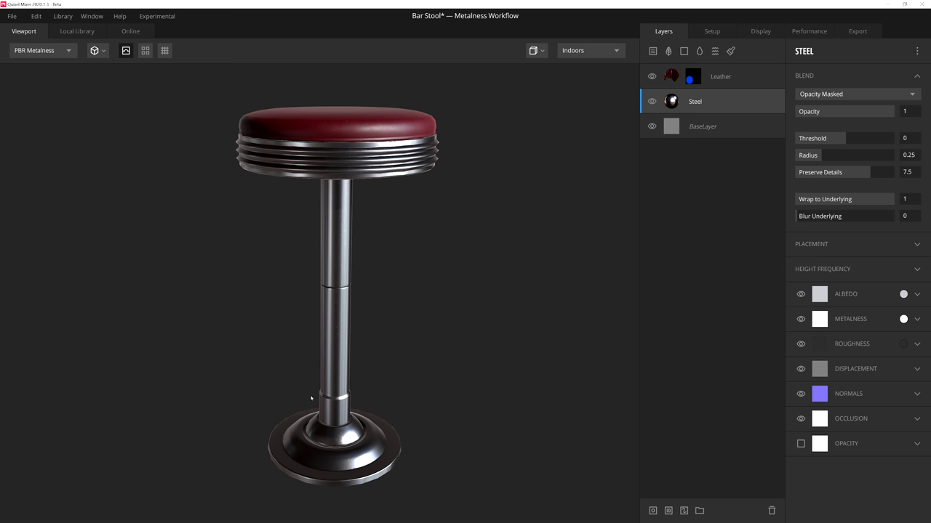
pyautogui.moveTo(716, 109); pyautogui.dragTo(701, 66)
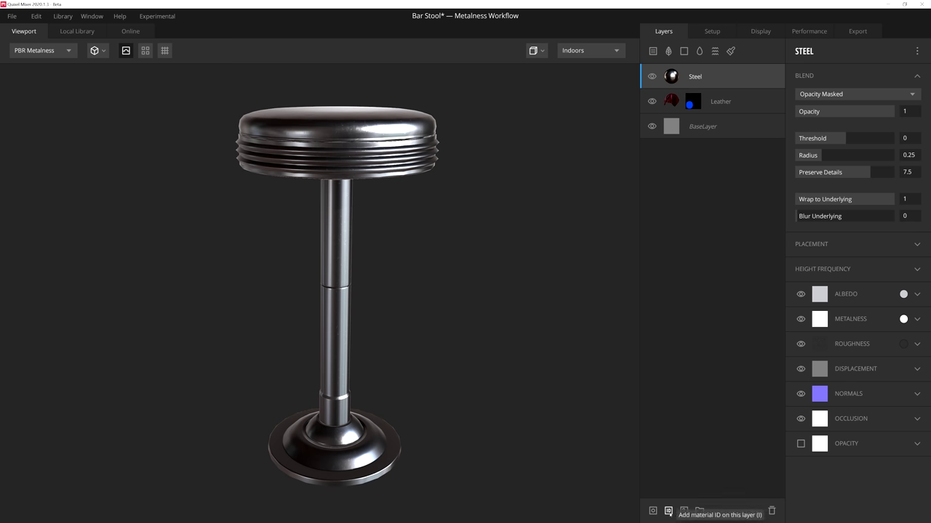
# Add a Material ID mask to Steel, trying the cyan, red and green IDs, then removing them
pyautogui.click(670, 513)
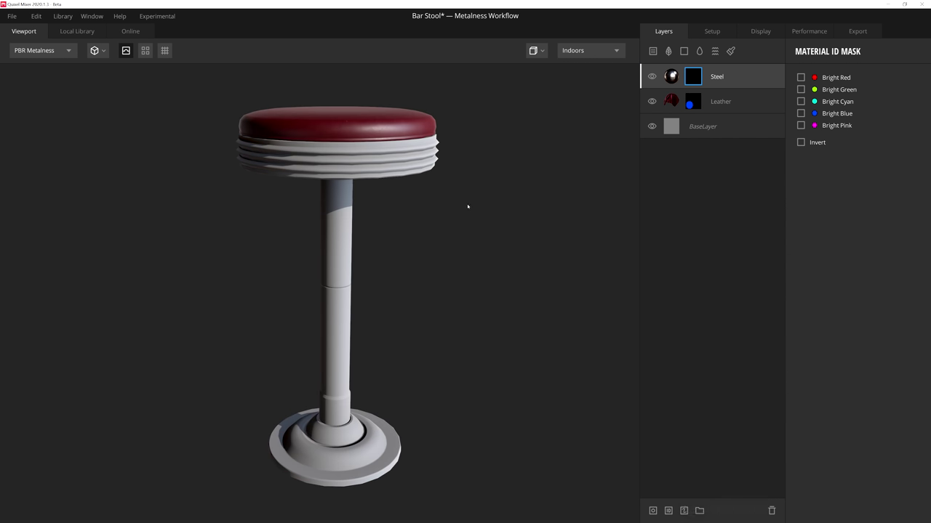
pyautogui.click(341, 255)
pyautogui.click(370, 437)
pyautogui.click(376, 166)
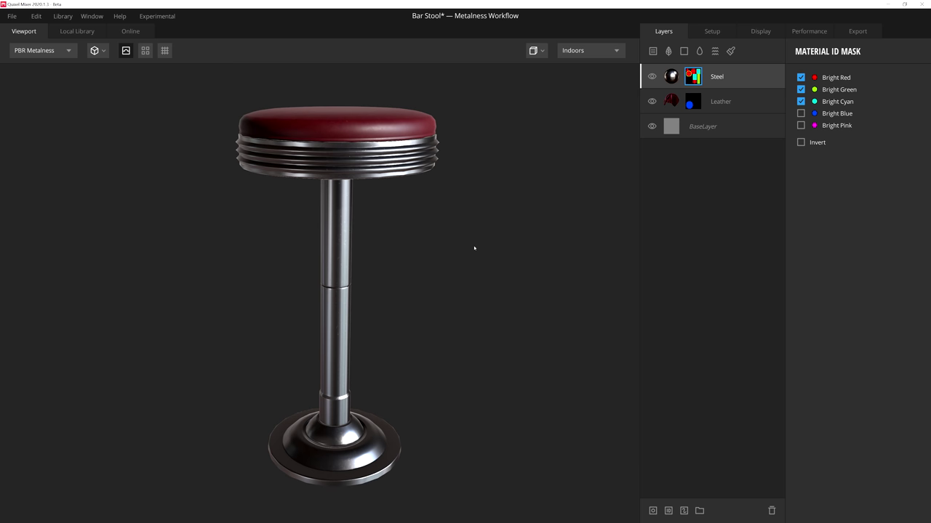
pyautogui.click(800, 101)
pyautogui.click(801, 89)
pyautogui.click(800, 78)
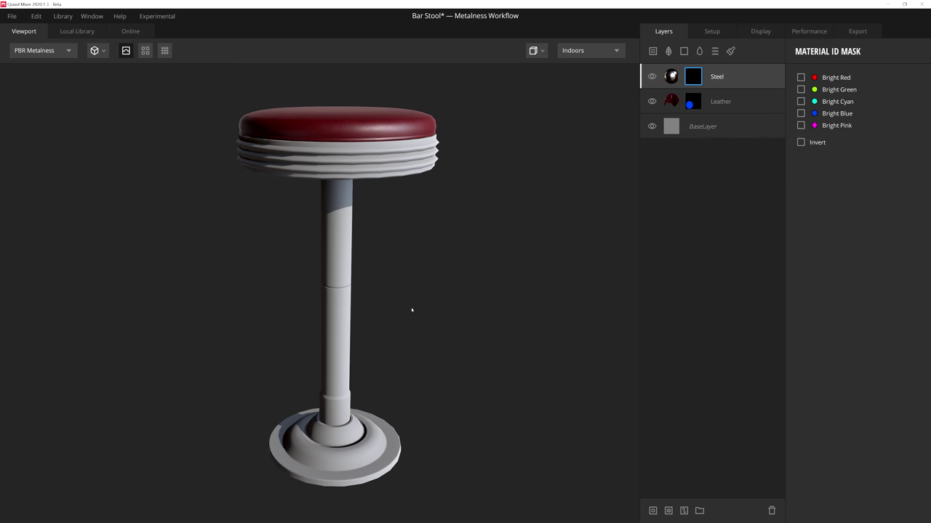
# Mask Steel to the Bright Blue seat ID and invert it, leaving the leather seat visible
pyautogui.press('m')
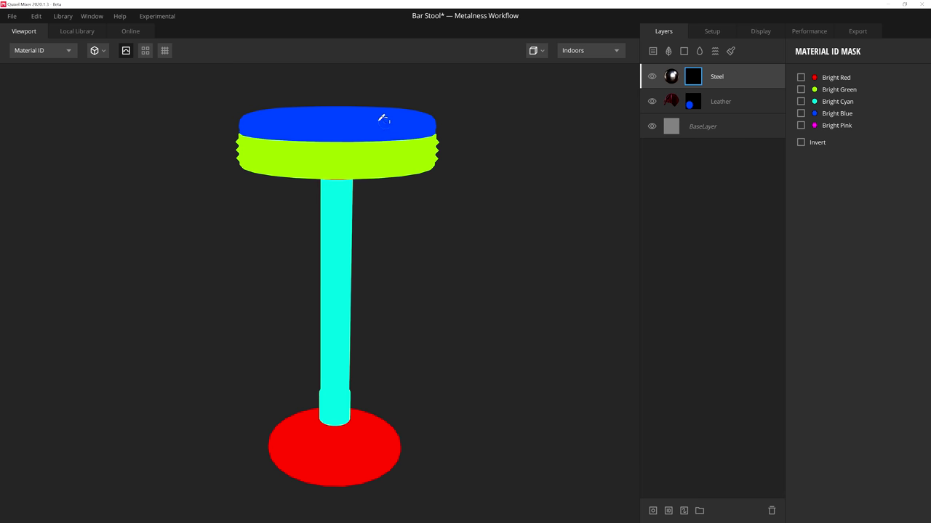
pyautogui.click(347, 120)
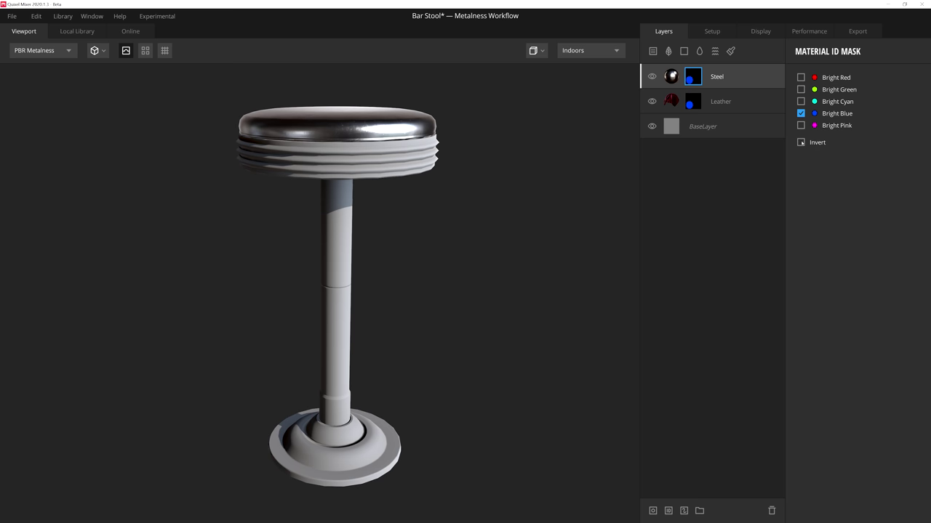
pyautogui.click(801, 142)
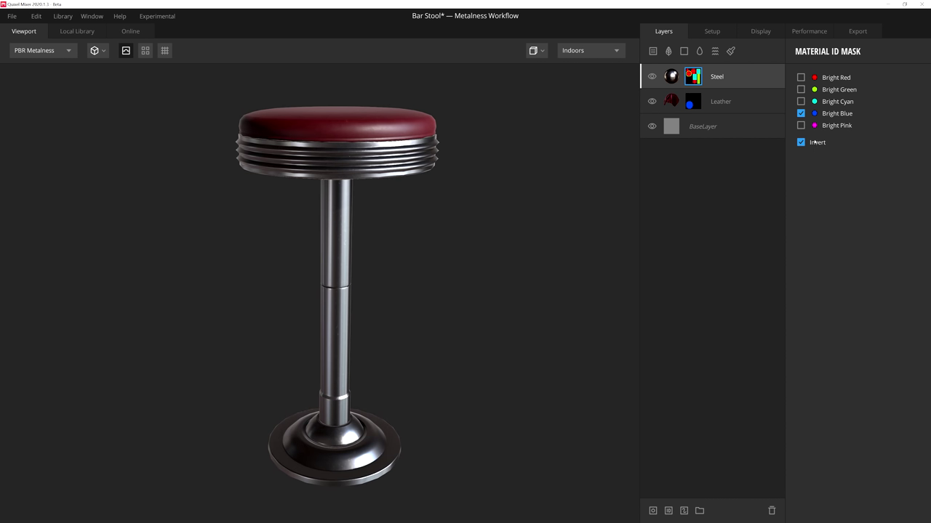
pyautogui.press('m')
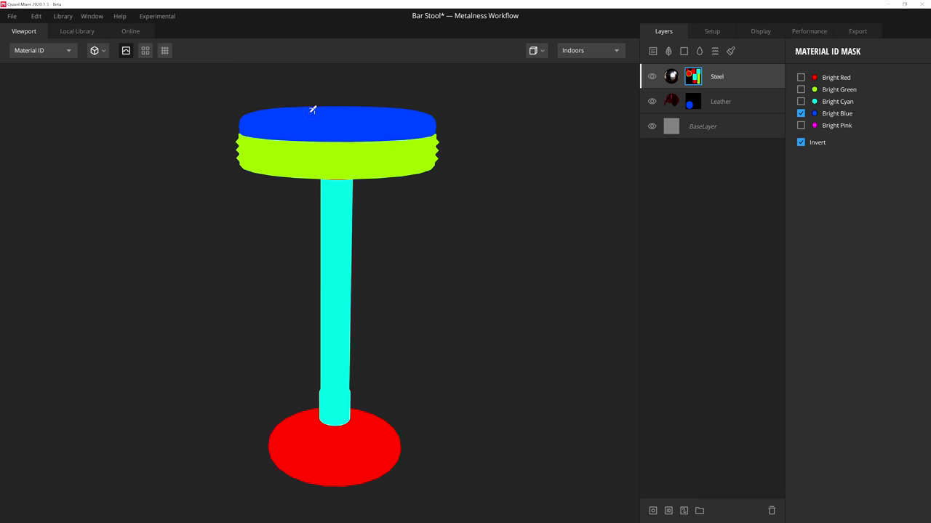
pyautogui.click(335, 129)
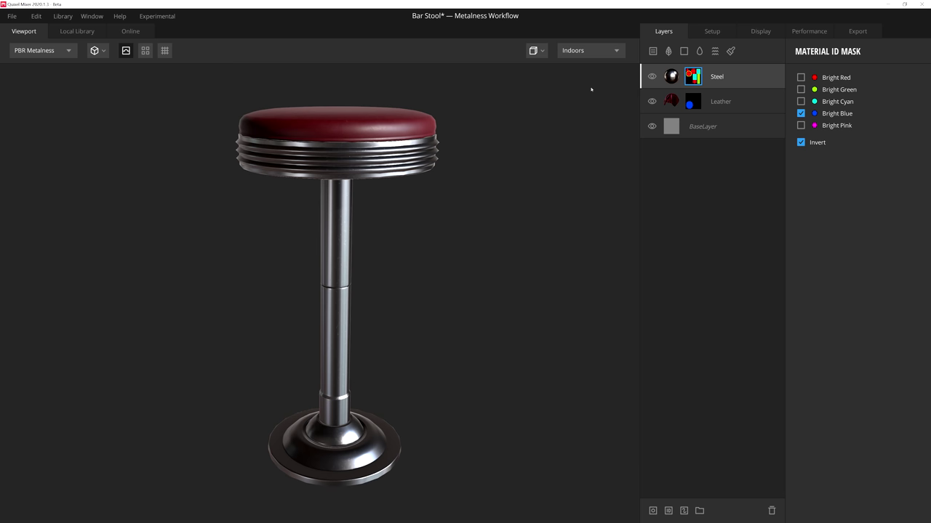
# Add the Scratched Metal imperfection masked to the red base ID, roughness opacity about 0.8
pyautogui.click(77, 31)
pyautogui.click(58, 85)
pyautogui.click(51, 162)
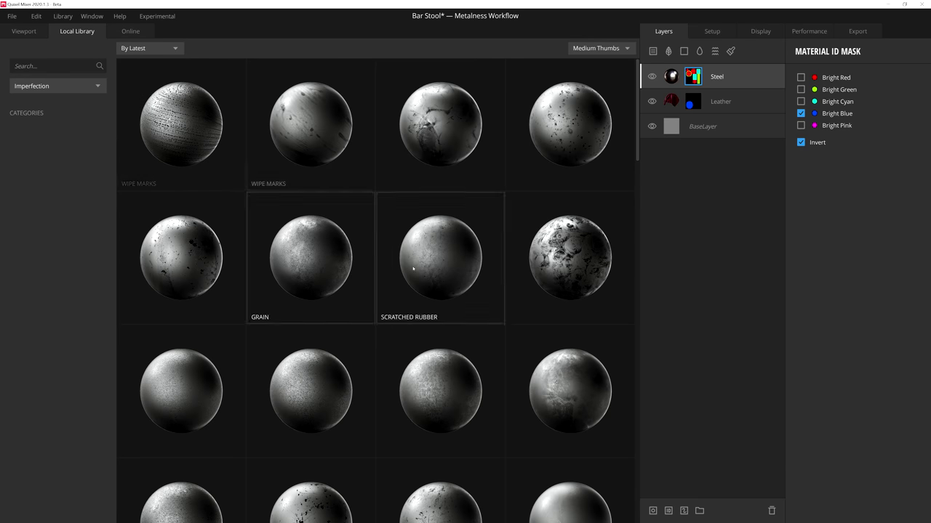
pyautogui.moveTo(553, 391); pyautogui.dragTo(721, 83)
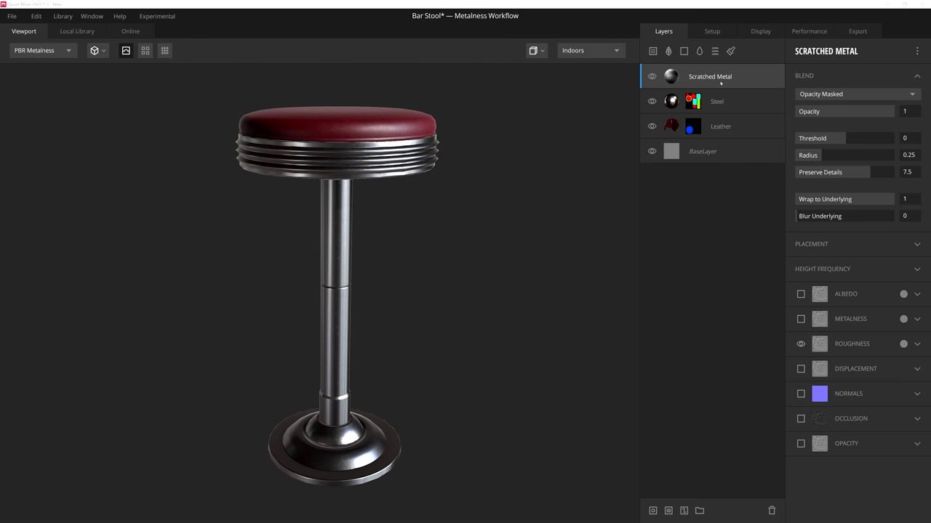
pyautogui.click(668, 511)
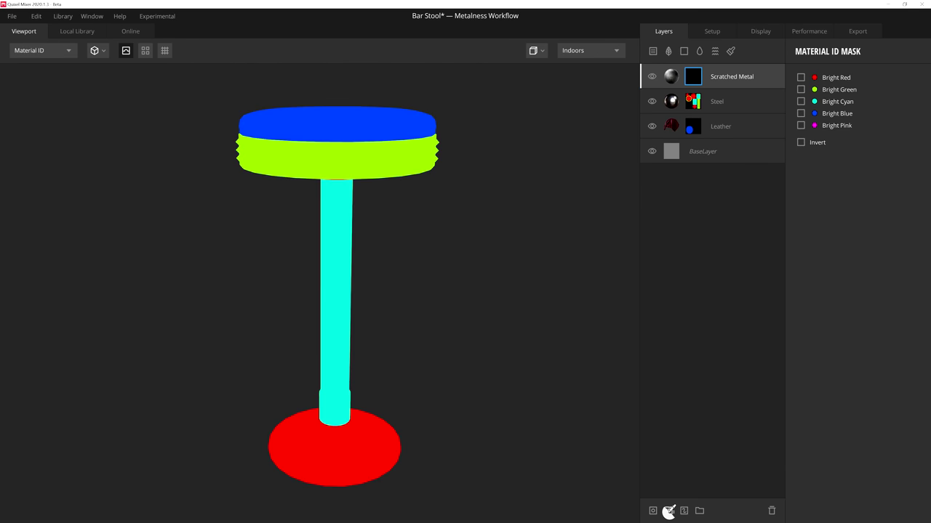
pyautogui.click(330, 450)
pyautogui.click(731, 76)
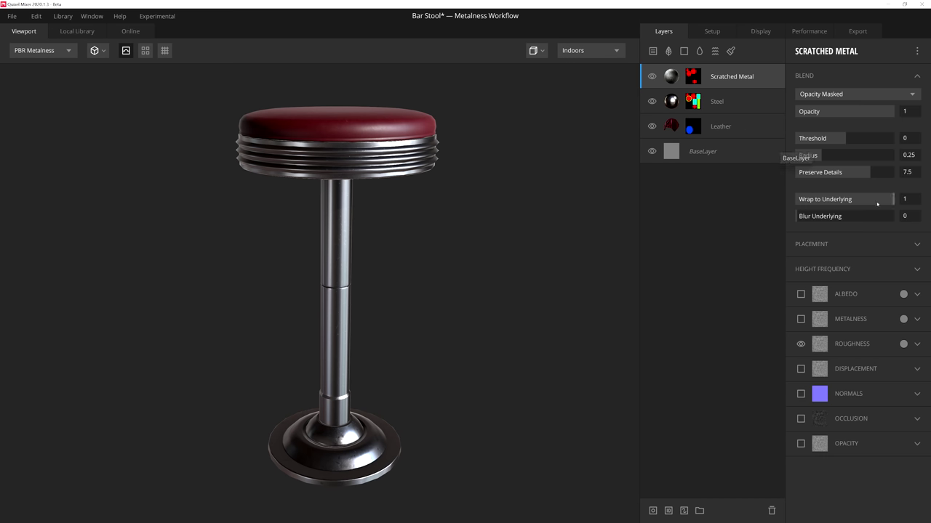
pyautogui.click(801, 344)
pyautogui.moveTo(893, 399); pyautogui.dragTo(874, 400)
pyautogui.click(652, 51)
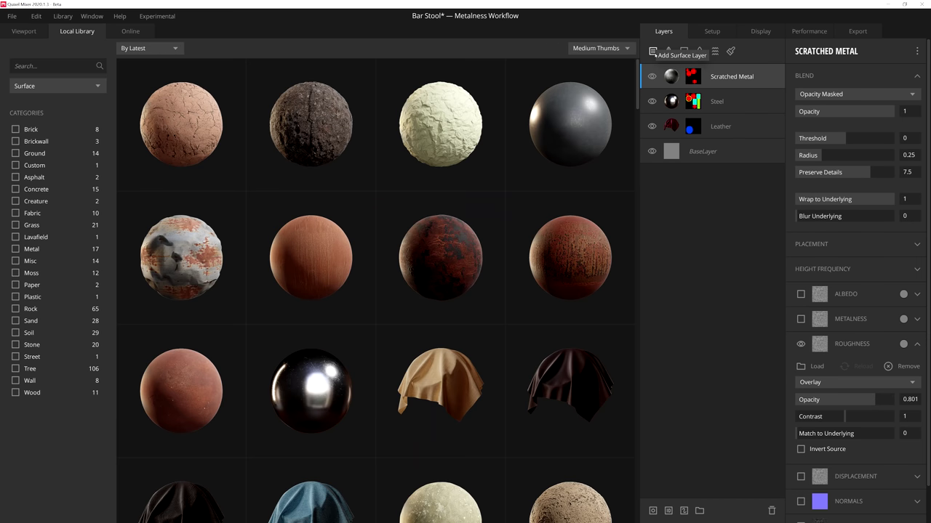
# Add the Old Varnish imperfection masked to the seat ID, roughness opacity 0.913
pyautogui.click(59, 86)
pyautogui.click(69, 164)
pyautogui.click(41, 66)
pyautogui.write('varnish')
pyautogui.click(312, 137)
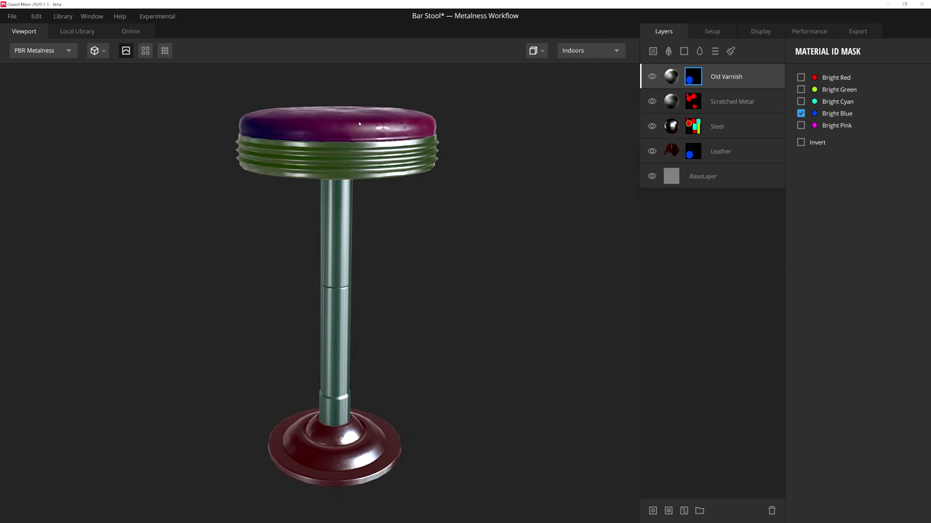
pyautogui.click(858, 344)
pyautogui.moveTo(892, 399); pyautogui.dragTo(885, 399)
# Search the imperfections for 'finger' and add the Fingerprints layer
pyautogui.click(77, 30)
pyautogui.click(61, 86)
pyautogui.click(37, 145)
pyautogui.doubleClick(29, 66)
pyautogui.write('finge')
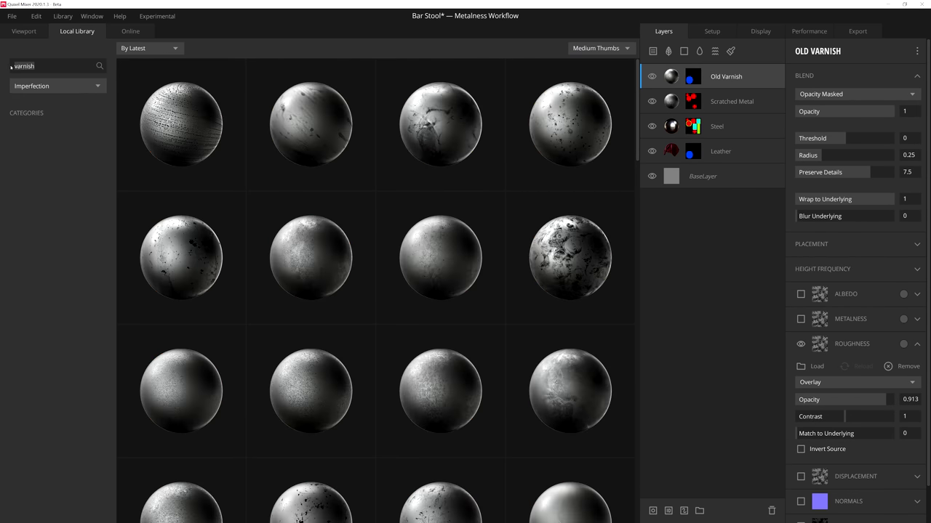
pyautogui.write('r')
pyautogui.click(310, 124)
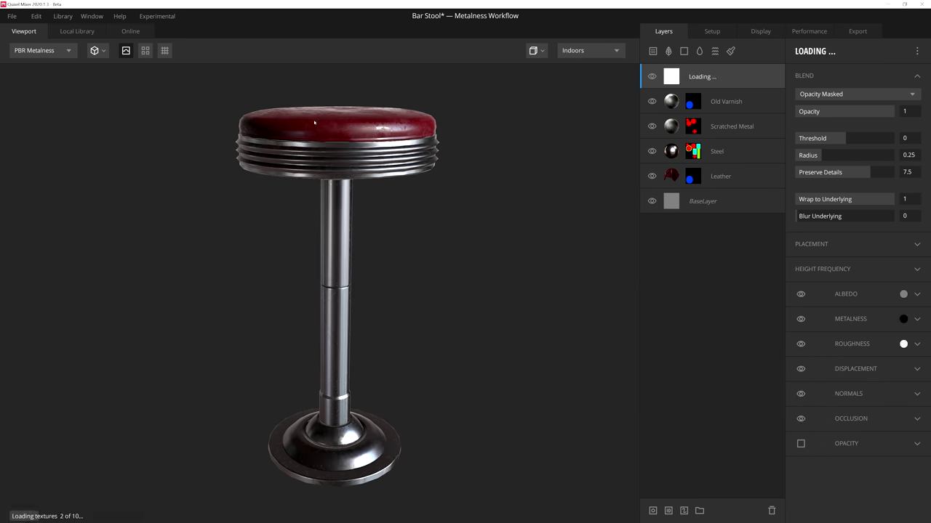
# Give Fingerprints an inverted Bright Blue Material ID mask and roughness opacity 0.522
pyautogui.click(668, 510)
pyautogui.click(354, 130)
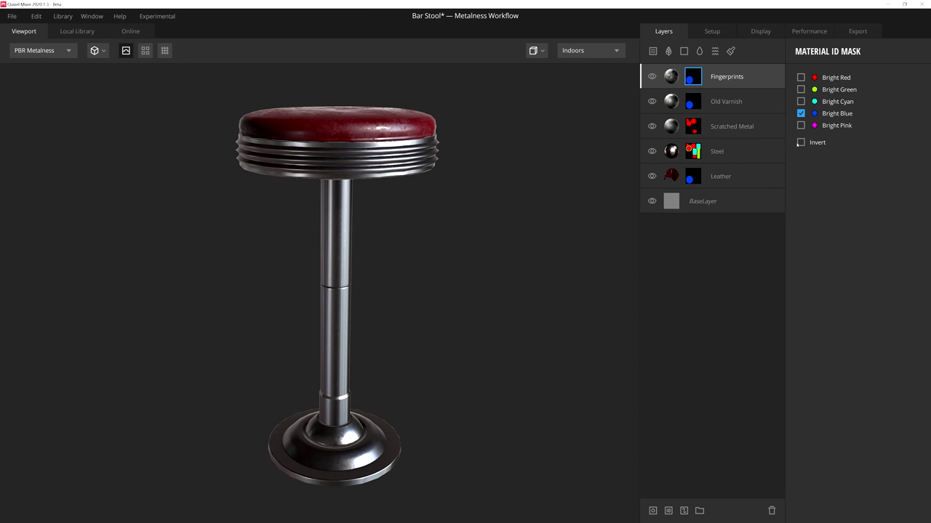
pyautogui.click(801, 142)
pyautogui.moveTo(894, 399); pyautogui.dragTo(845, 400)
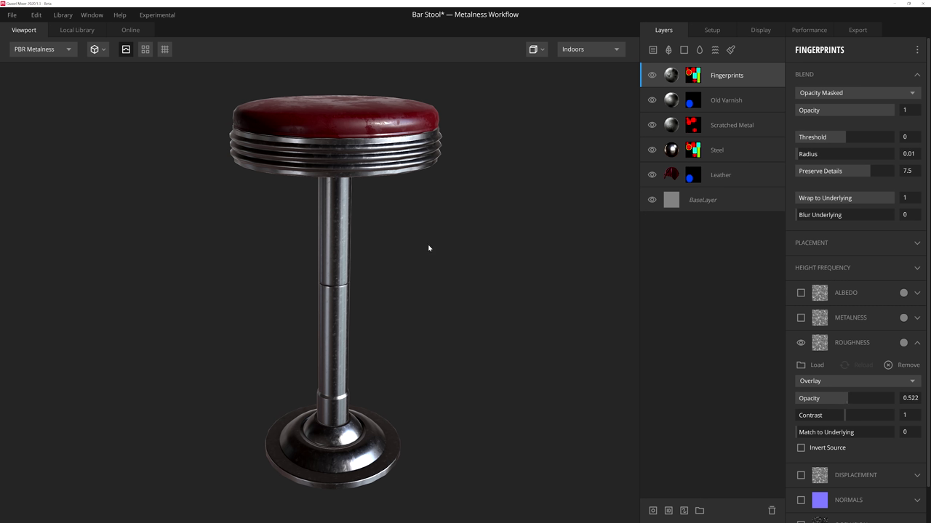